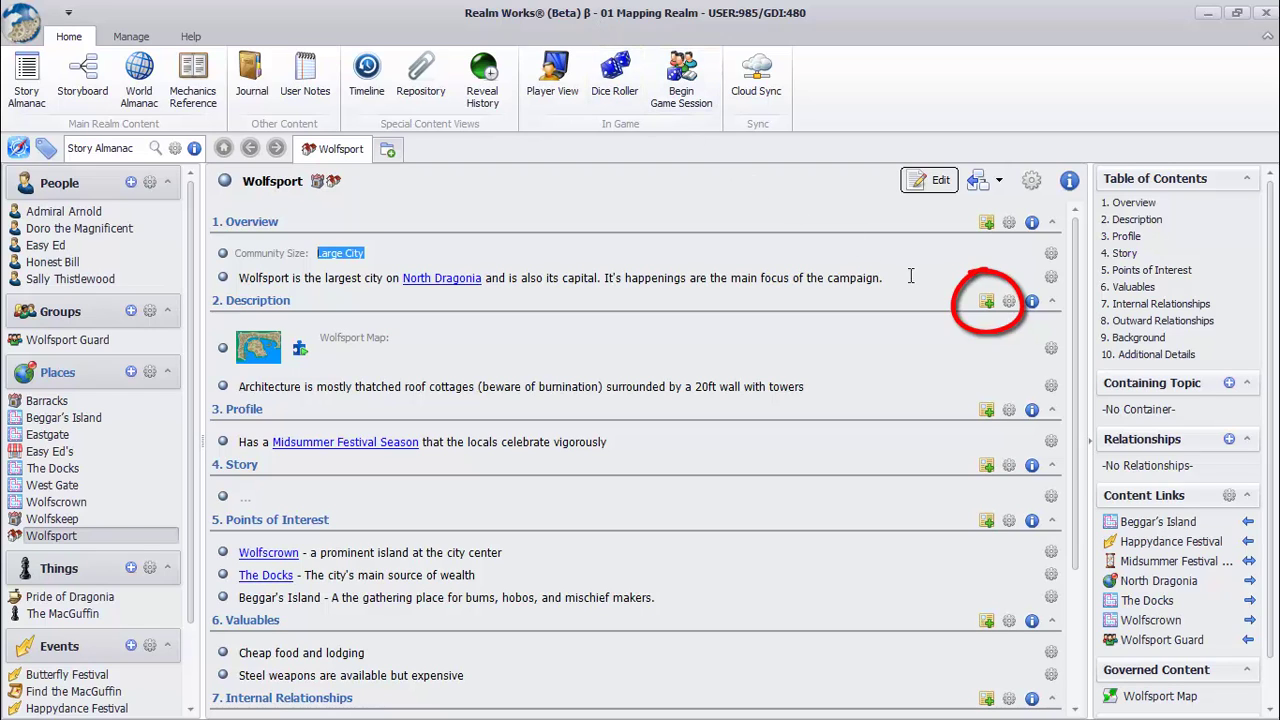
Add a Smart Image (Map) snippet under Wolfsport's Description, open it, and save the topic
{"action": "left_click", "coordinate": [986, 301]}
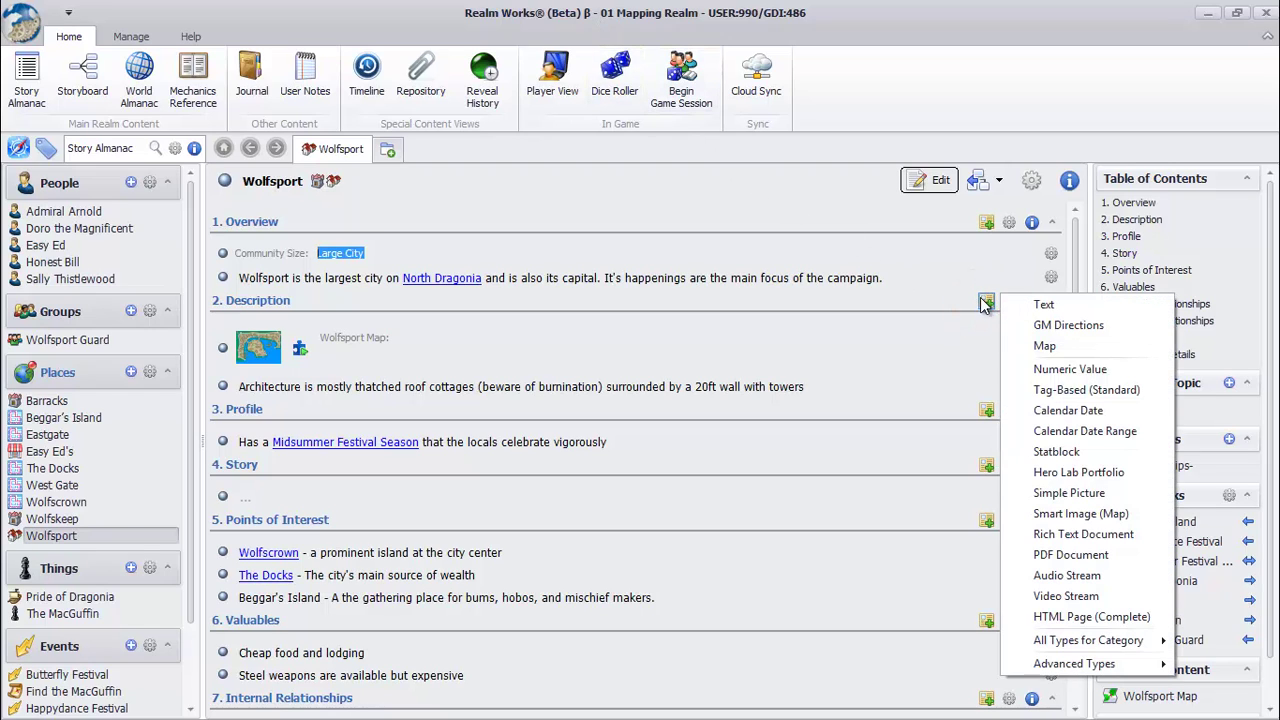
{"action": "left_click", "coordinate": [1070, 514]}
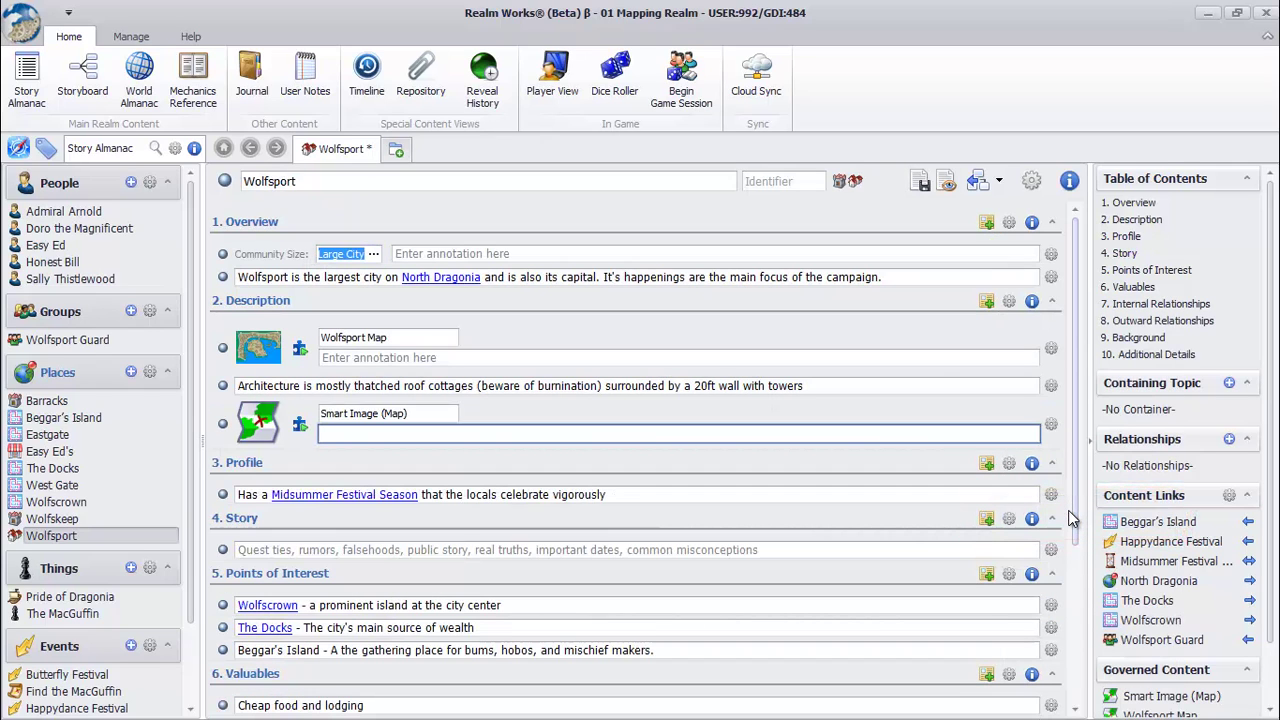
{"action": "left_click", "coordinate": [262, 432]}
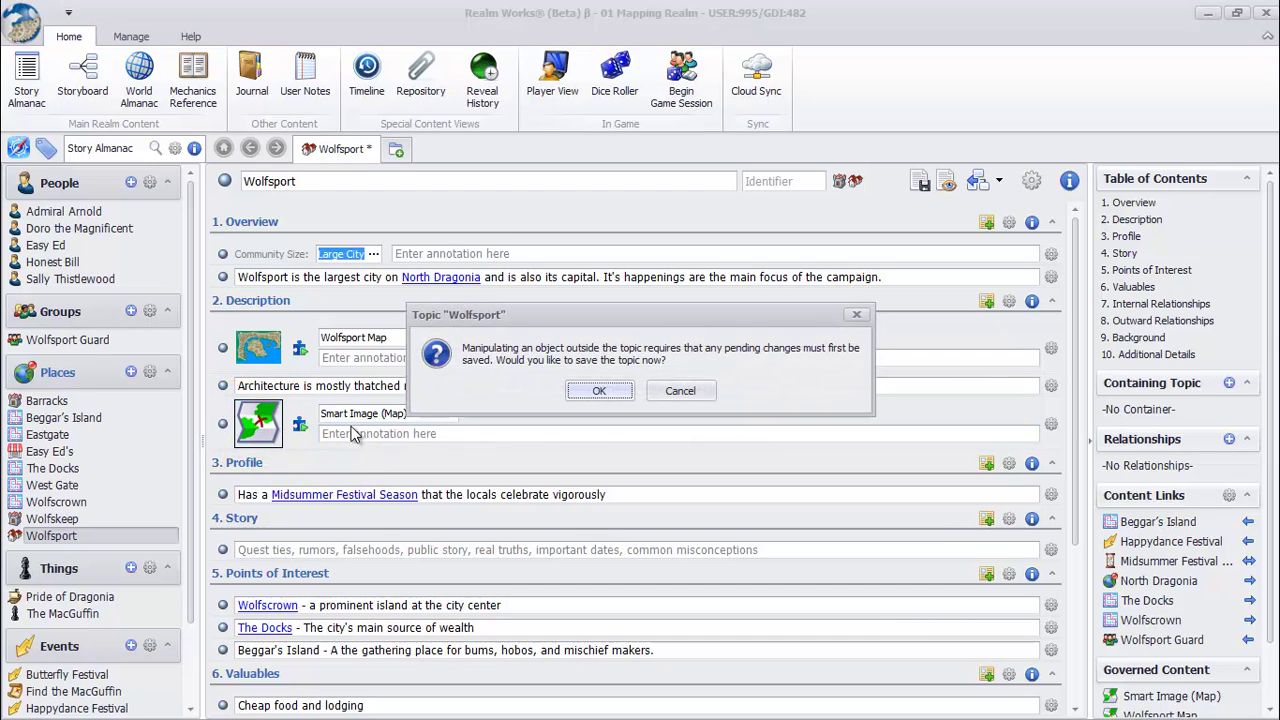
{"action": "left_click", "coordinate": [599, 390]}
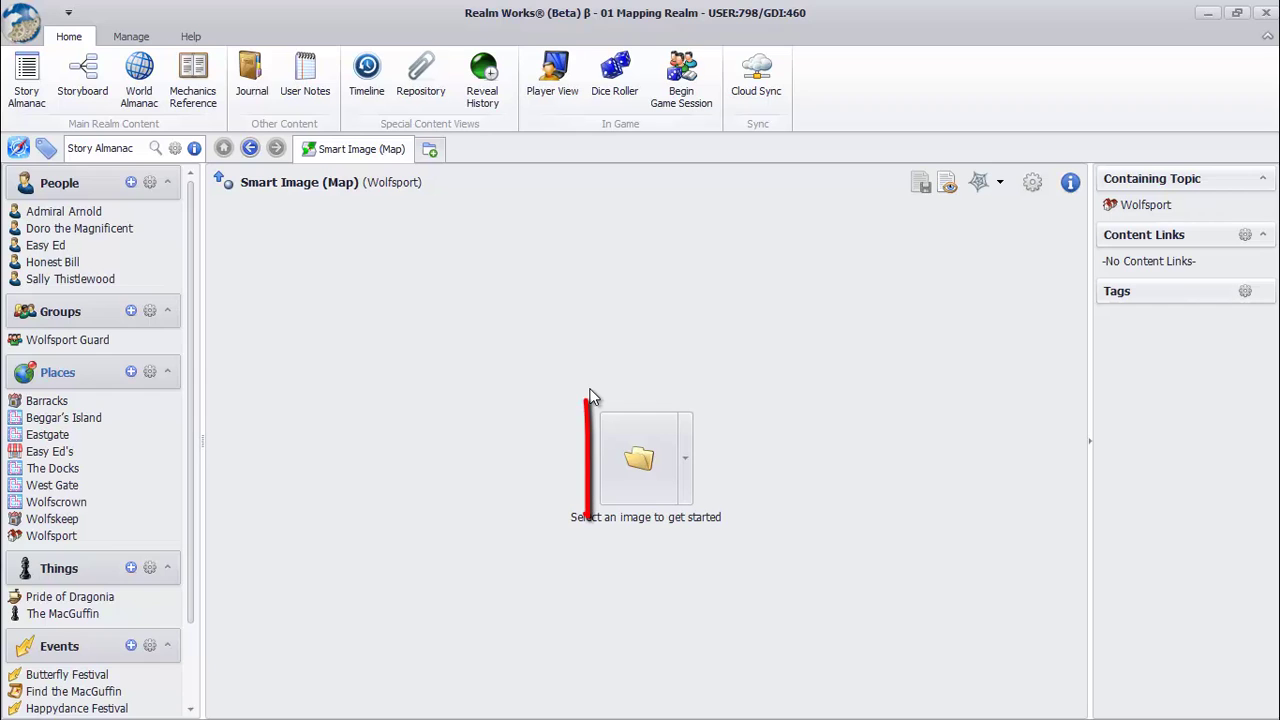
Load Resized Tower.jpg as the Smart Image map's background image
{"action": "left_click", "coordinate": [632, 460]}
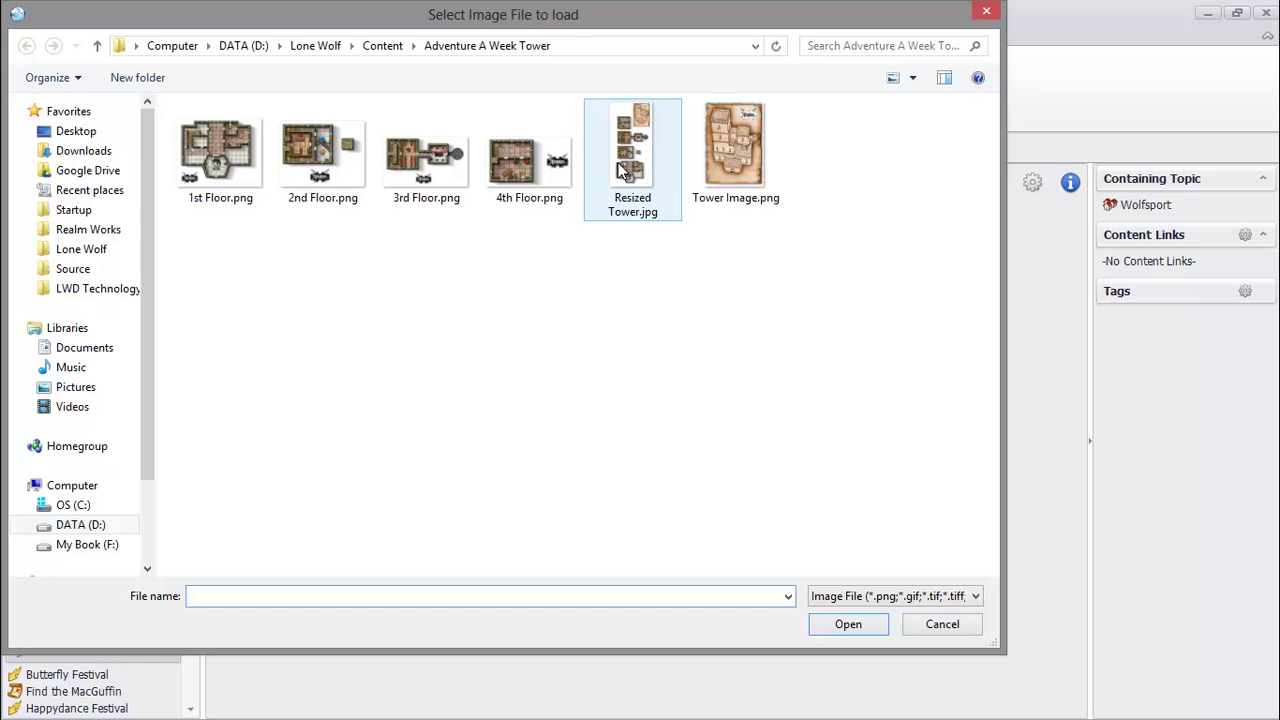
{"action": "left_click", "coordinate": [622, 154]}
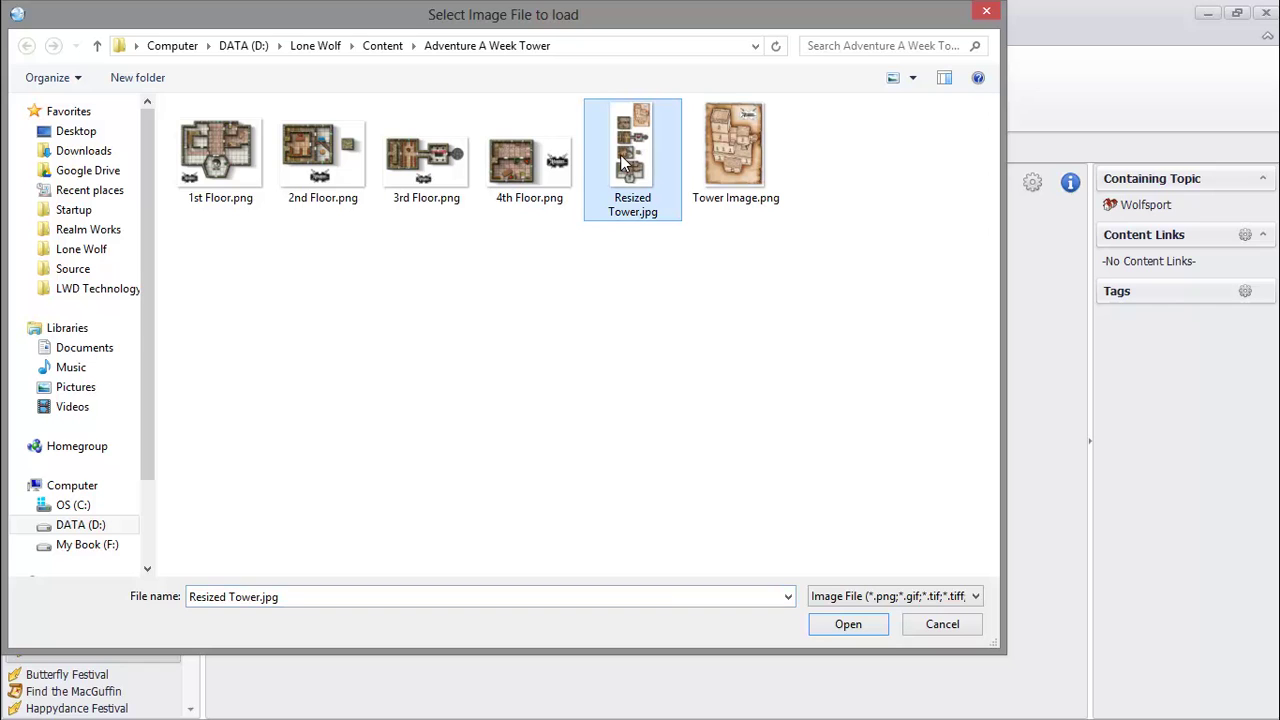
{"action": "left_click", "coordinate": [830, 624]}
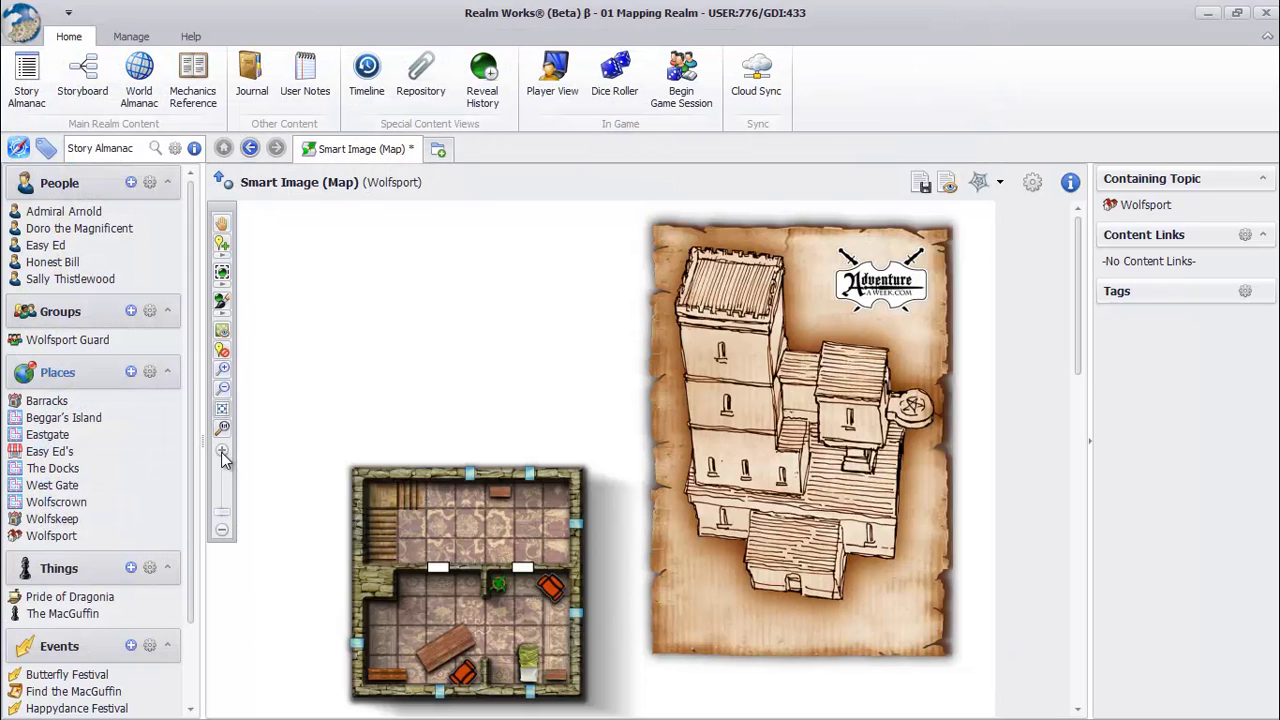
Save the Smart Image map showing the Resized Tower.jpg tower and floor plan
{"action": "left_click", "coordinate": [921, 185]}
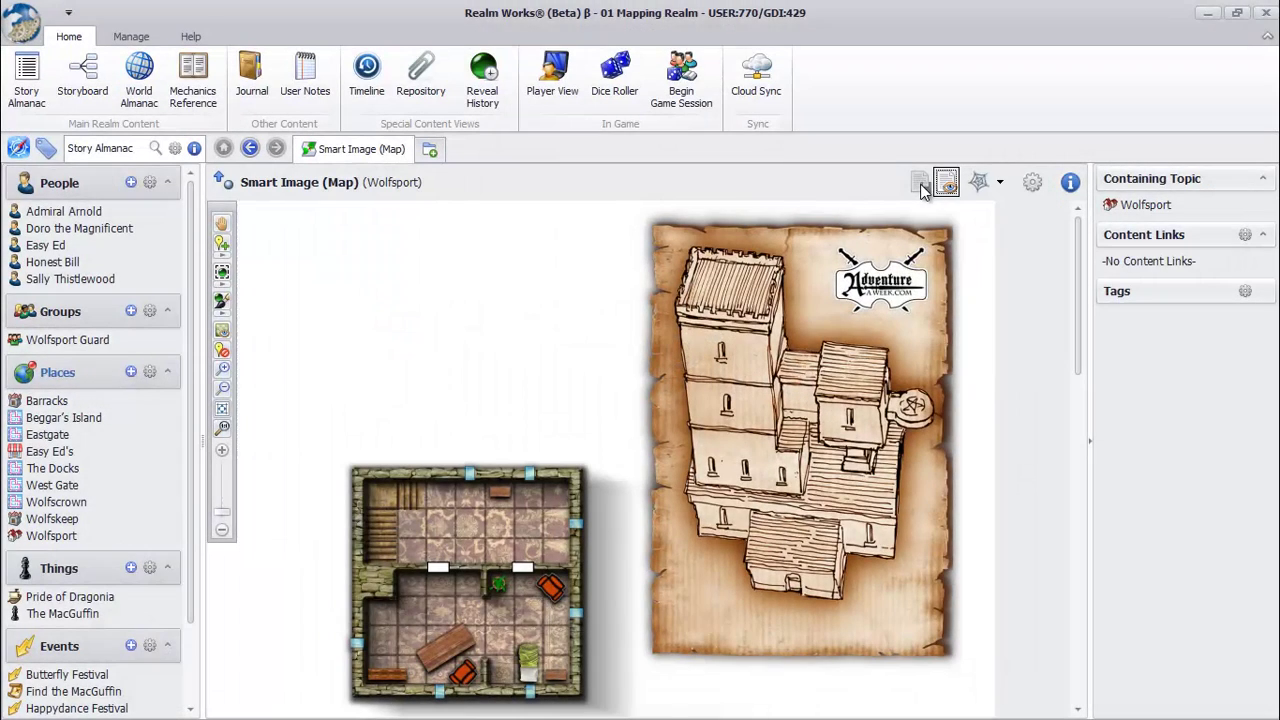
Place a pin 'A mysterious letter...' described 'Sealed with red wax' in the floor-plan room
{"action": "left_click", "coordinate": [446, 643]}
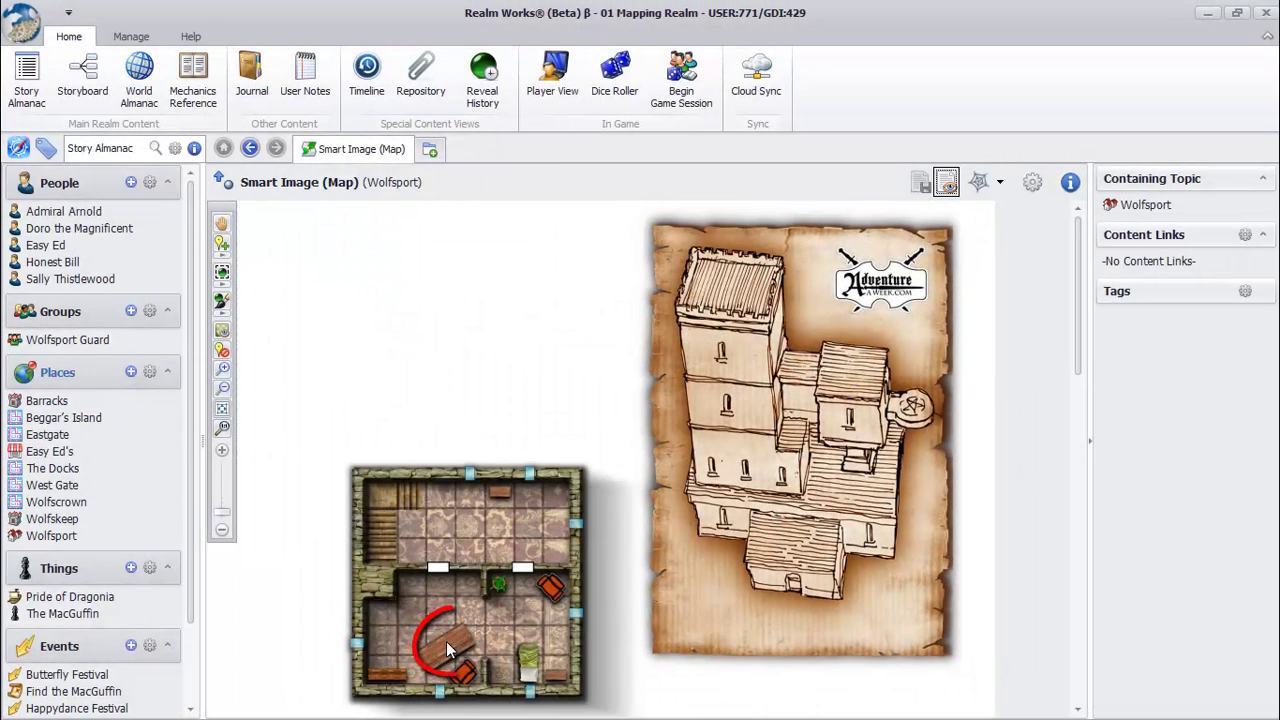
{"action": "right_click", "coordinate": [447, 642]}
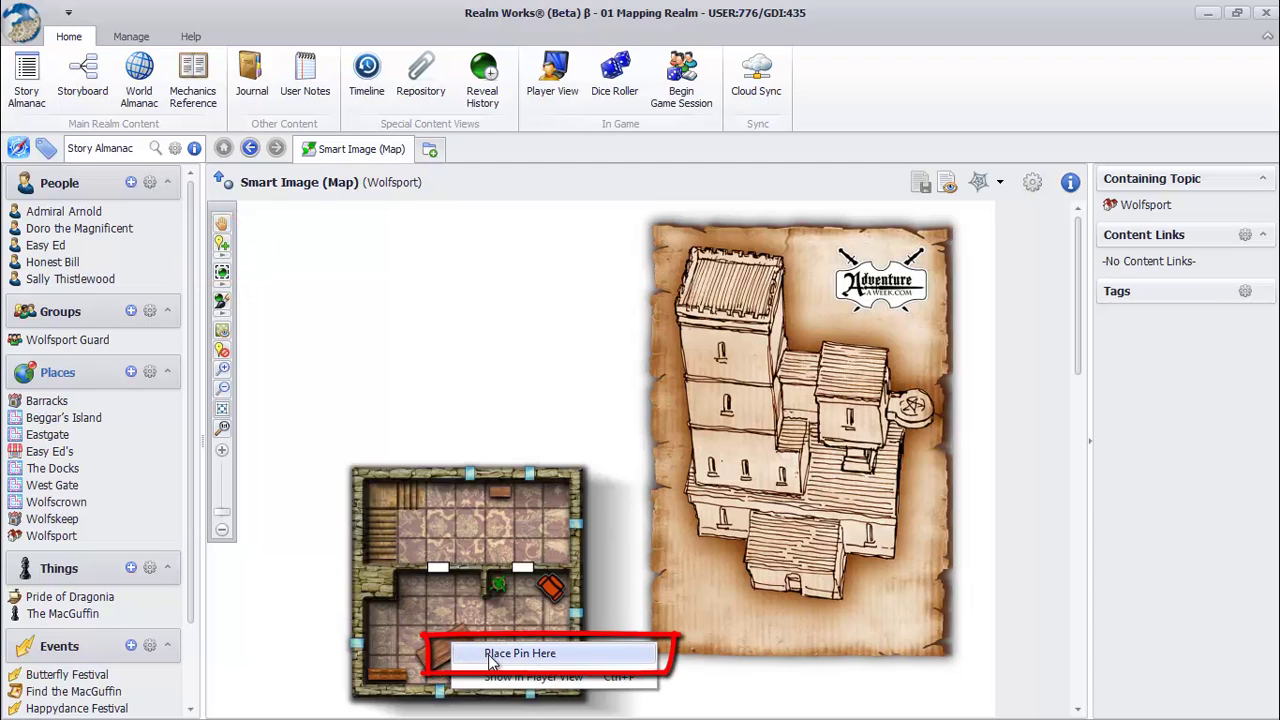
{"action": "left_click", "coordinate": [490, 661]}
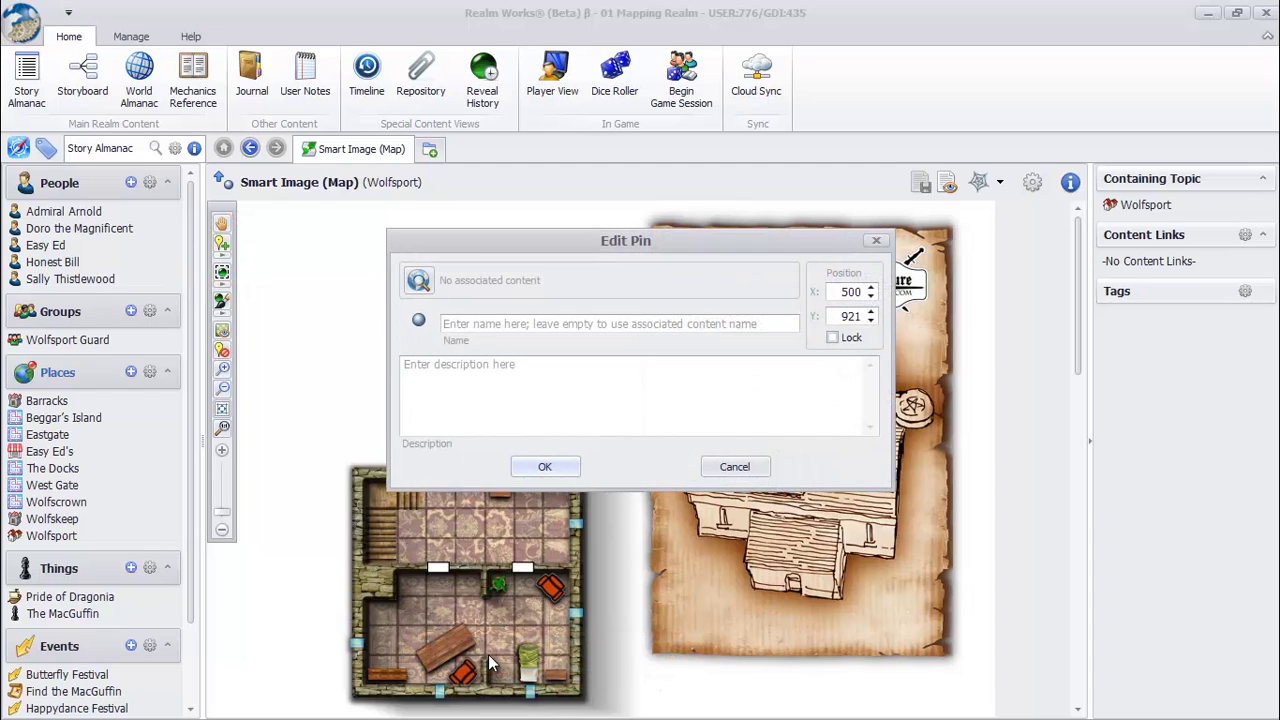
{"action": "type", "text": "A myst"}
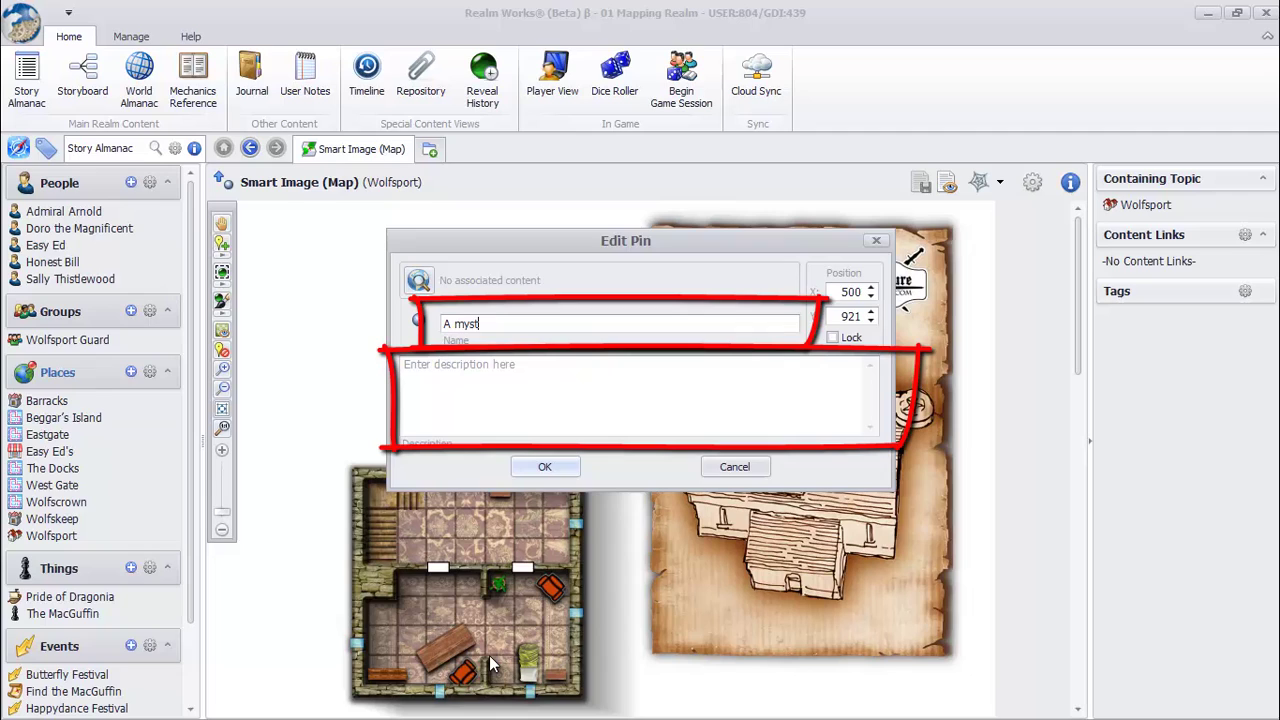
{"action": "type", "text": "erious let"}
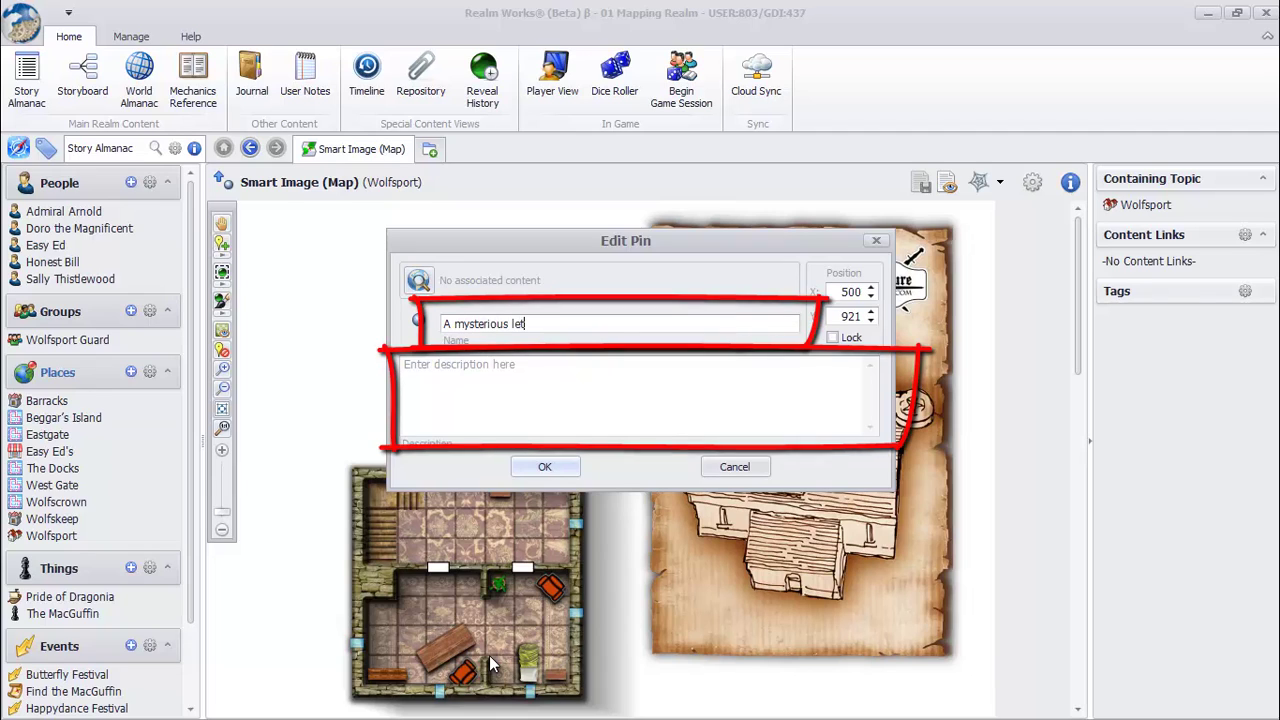
{"action": "type", "text": "ter..."}
{"action": "key", "text": "Tab"}
{"action": "type", "text": "Seale"}
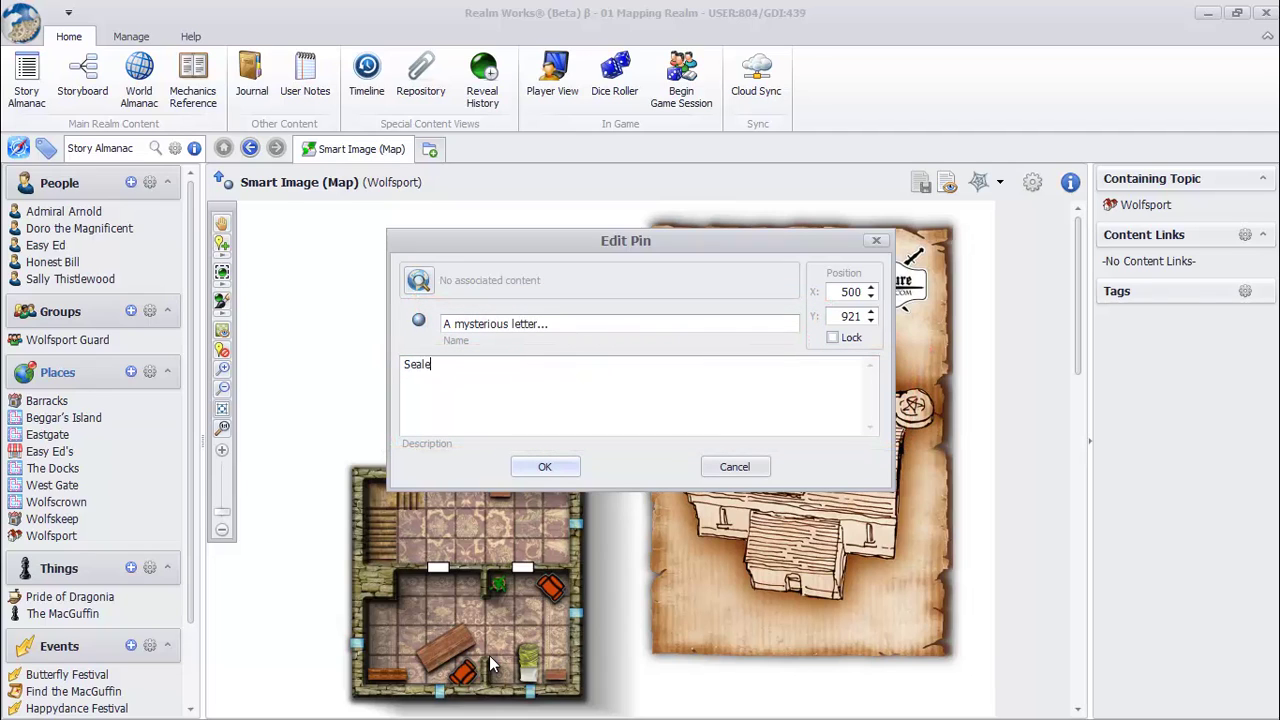
{"action": "type", "text": "d with red wax"}
{"action": "left_click", "coordinate": [553, 472]}
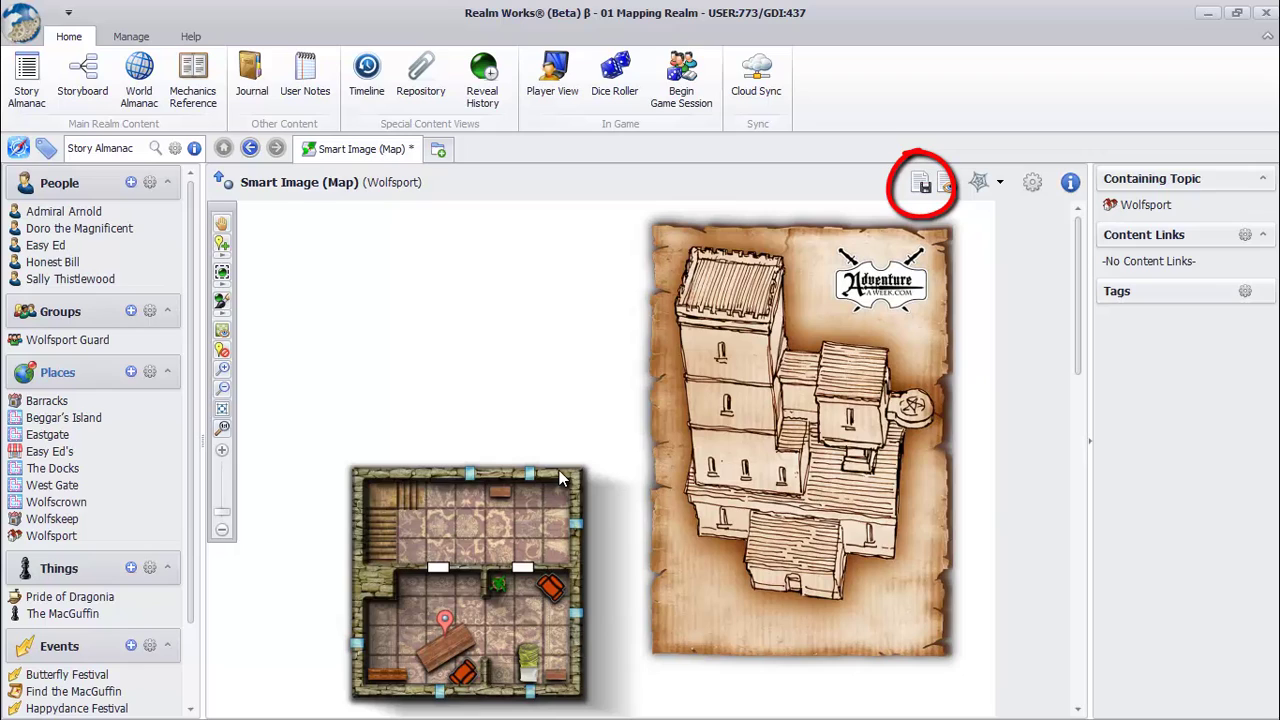
Save the map with the new letter pin and check the pin's tooltip
{"action": "left_click", "coordinate": [918, 188]}
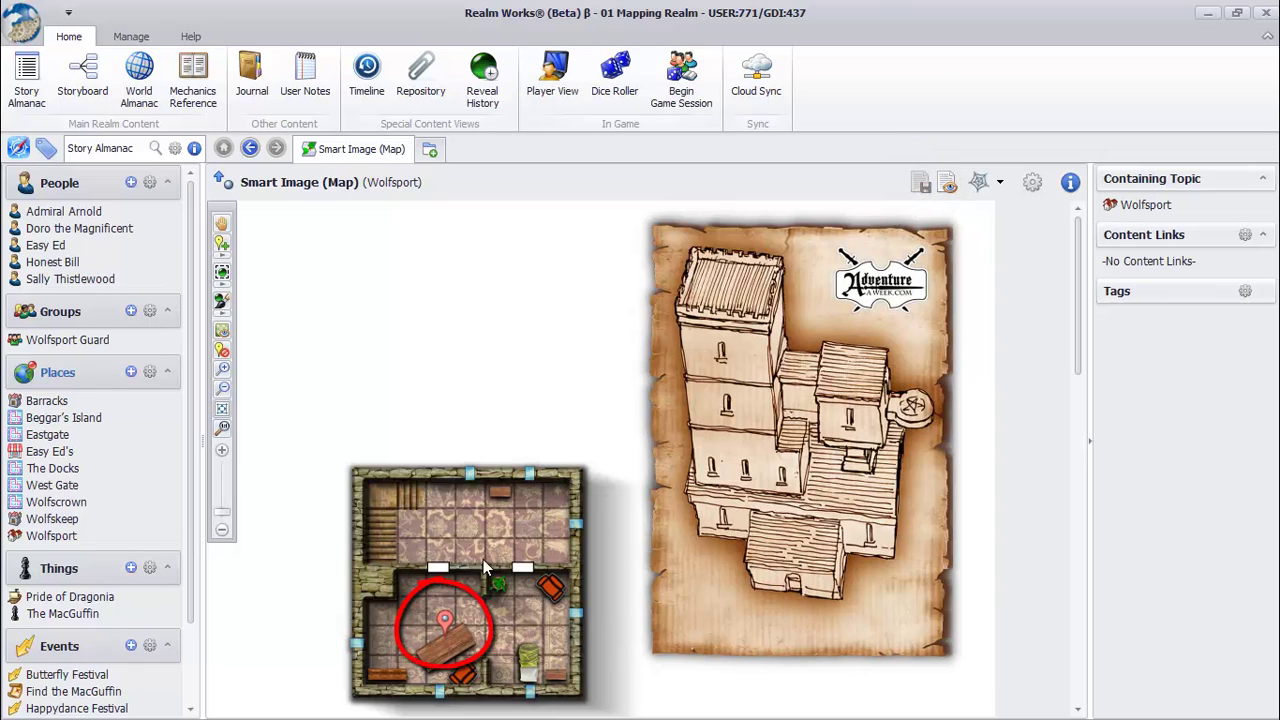
{"action": "mouse_move", "coordinate": [447, 626]}
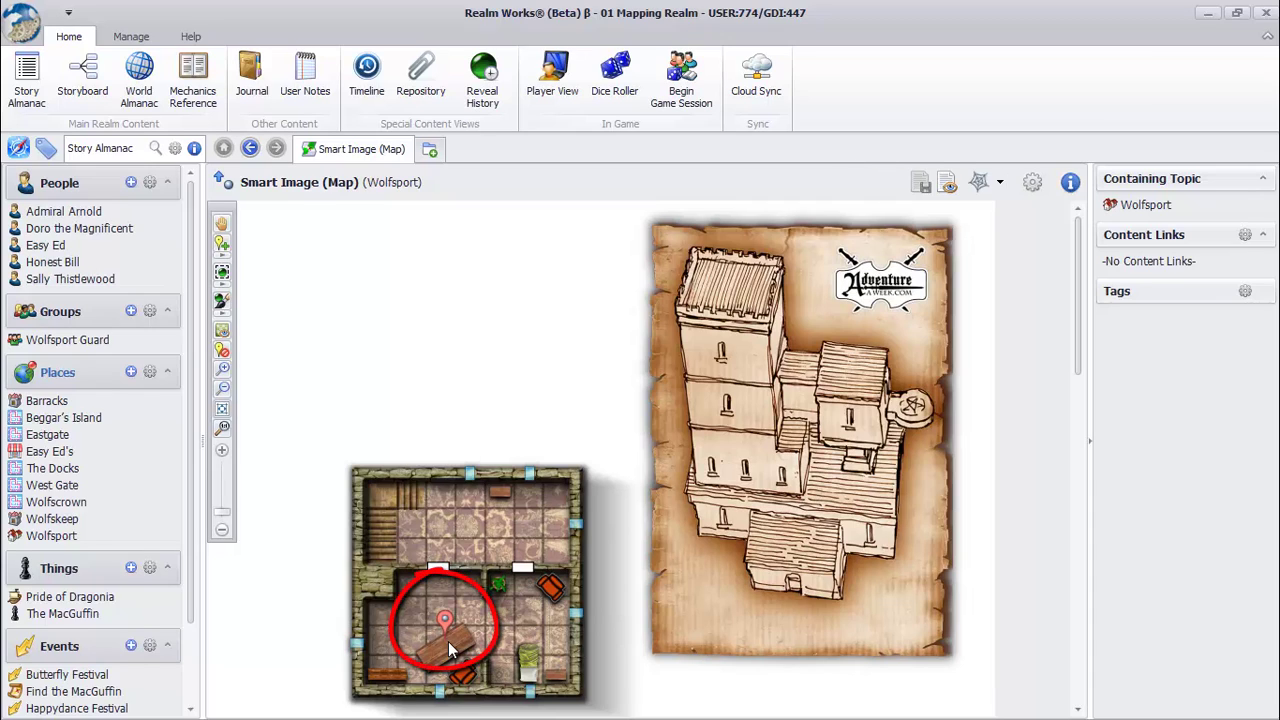
Associate the letter pin's contents with the Doro the Magnificent topic
{"action": "right_click", "coordinate": [446, 622]}
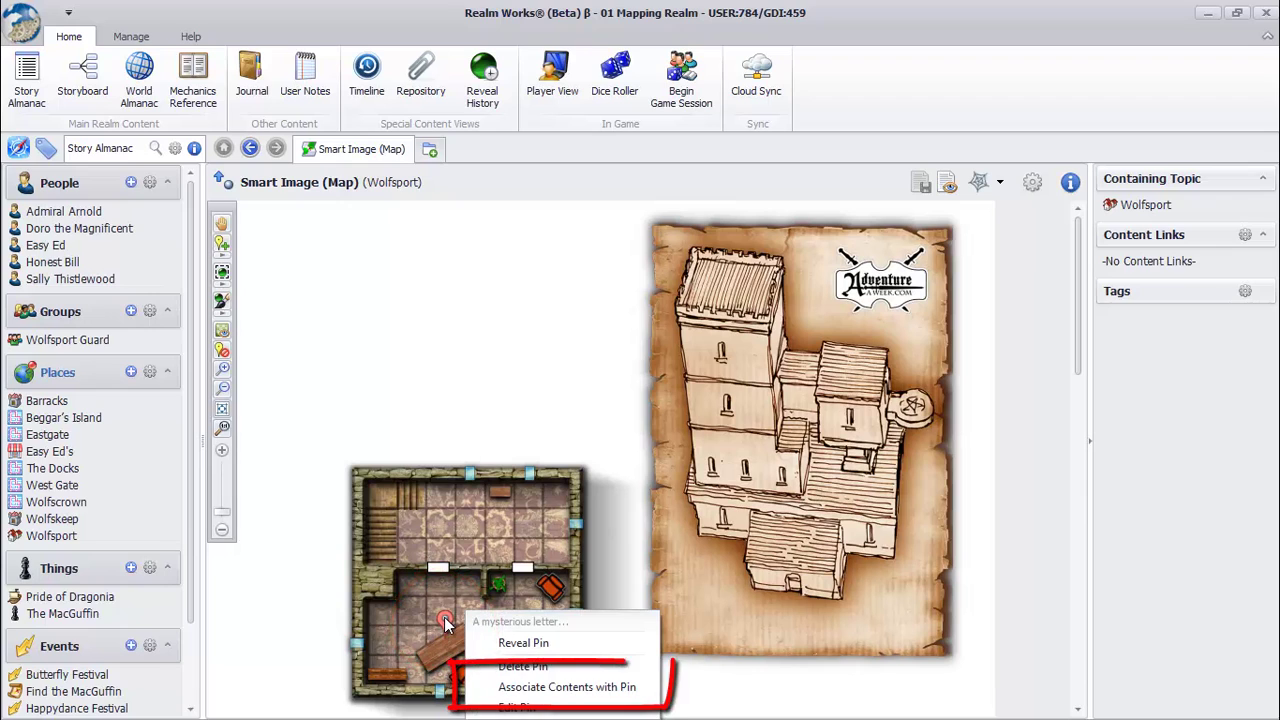
{"action": "left_click", "coordinate": [558, 690]}
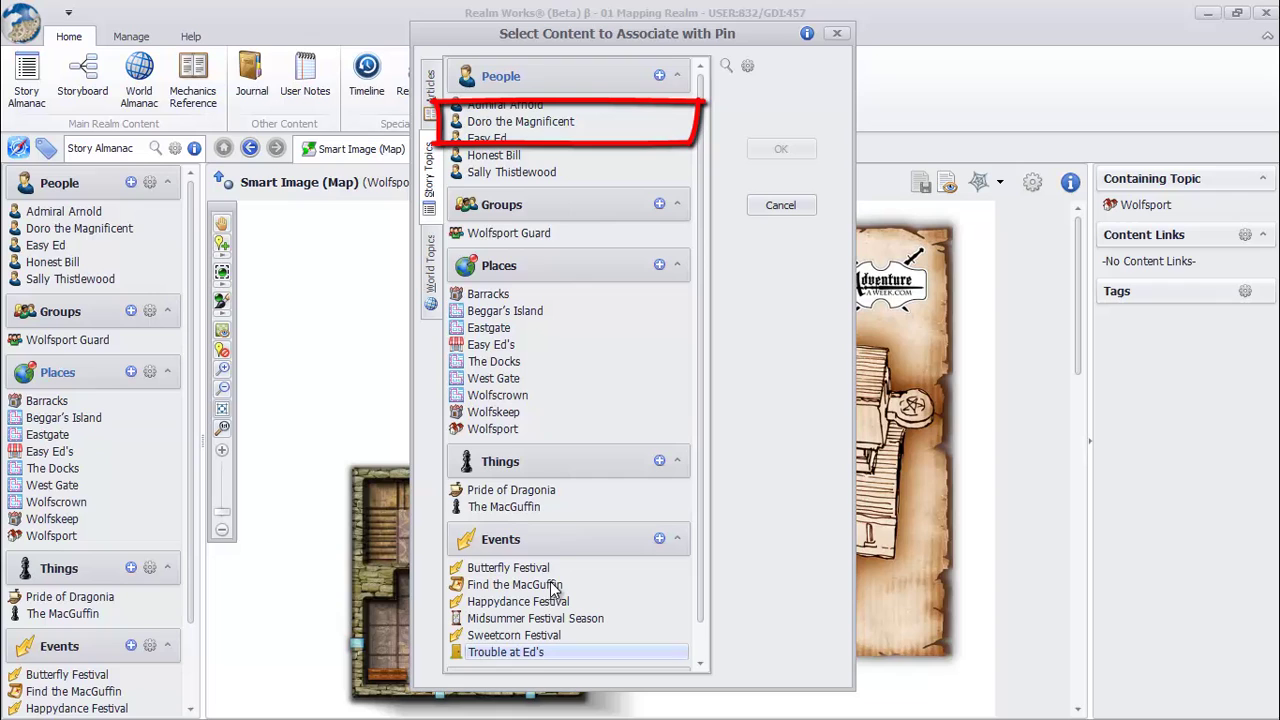
{"action": "left_click", "coordinate": [557, 123]}
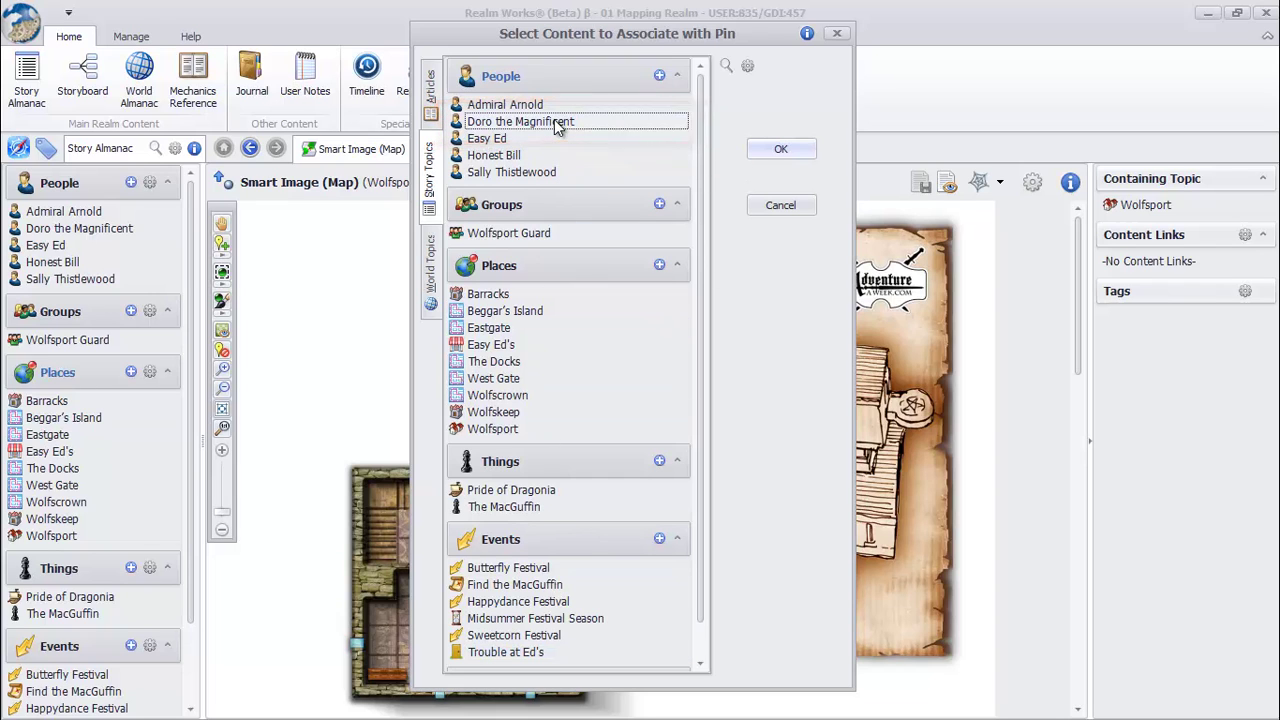
{"action": "left_click", "coordinate": [781, 148]}
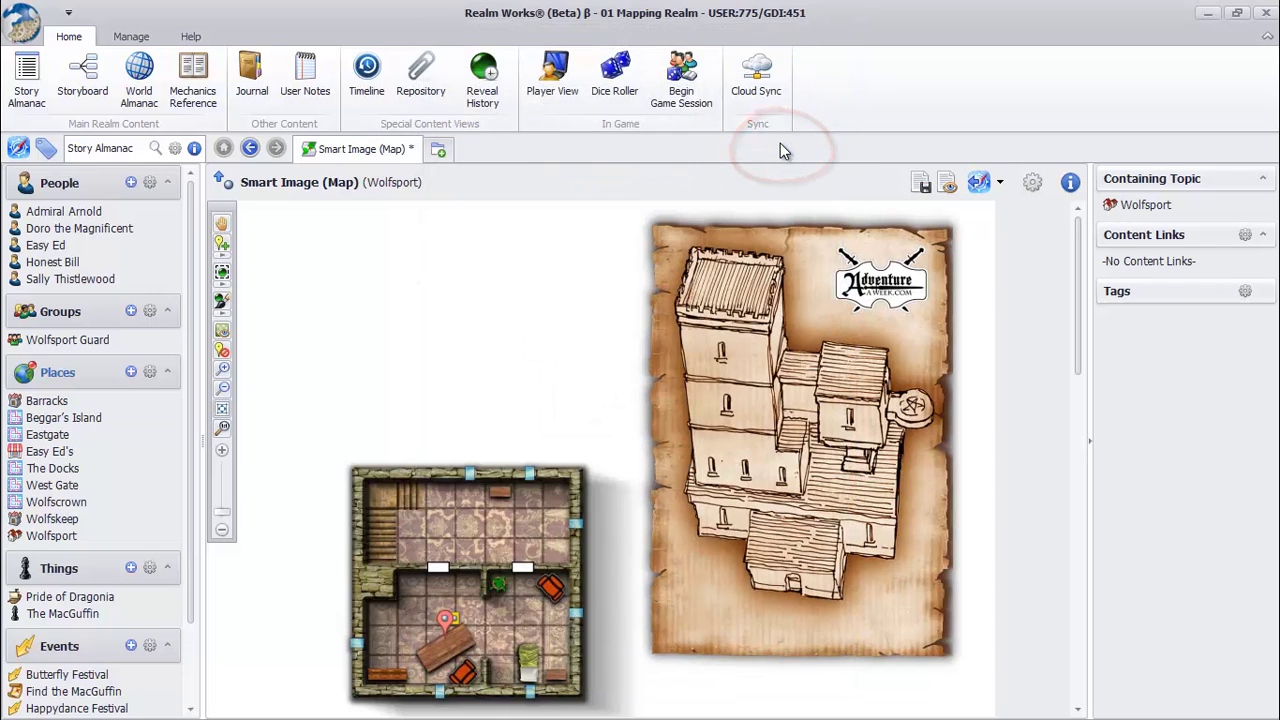
Save the pin's Doro the Magnificent link and open the map in Player Preview
{"action": "left_click", "coordinate": [922, 184]}
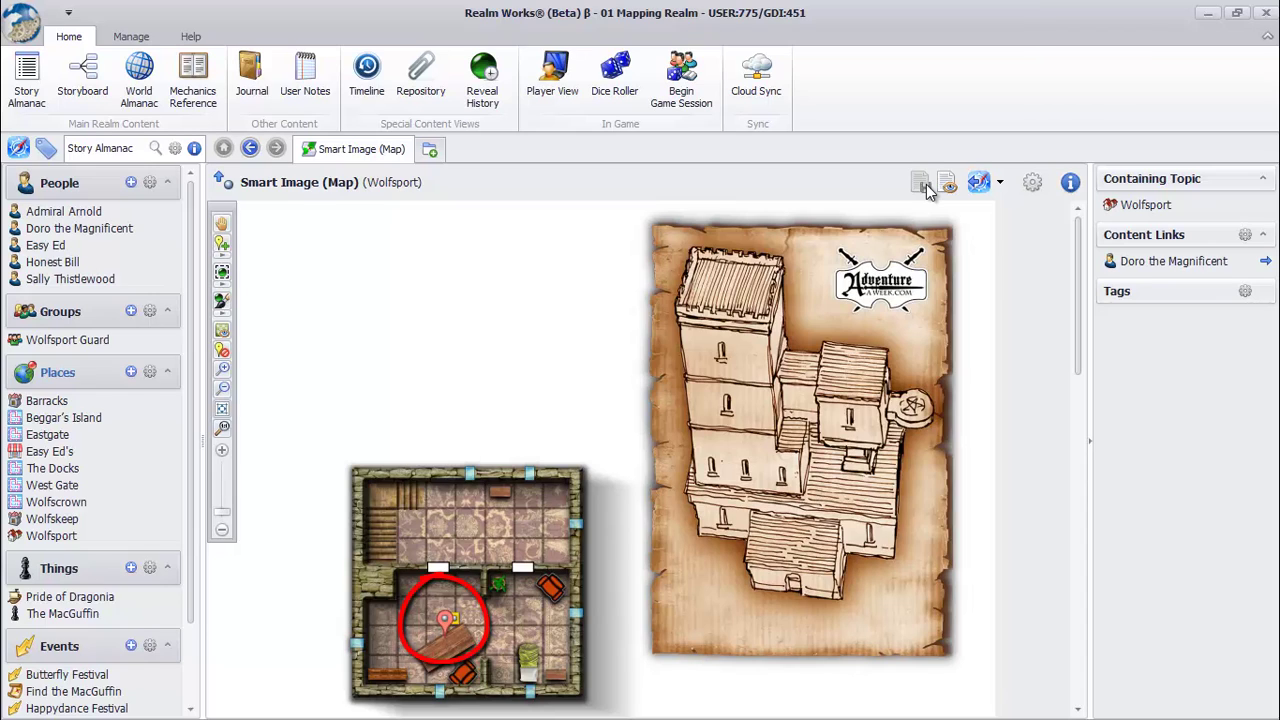
{"action": "left_click", "coordinate": [946, 184]}
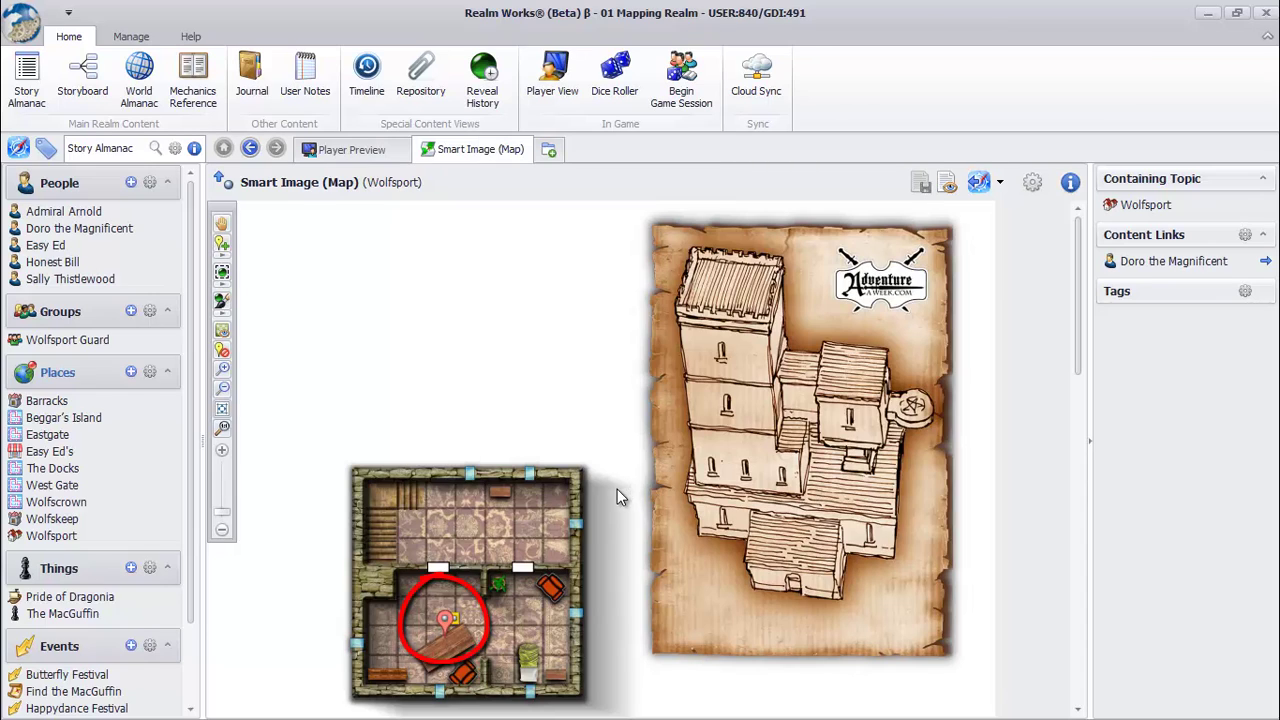
{"action": "mouse_move", "coordinate": [446, 617]}
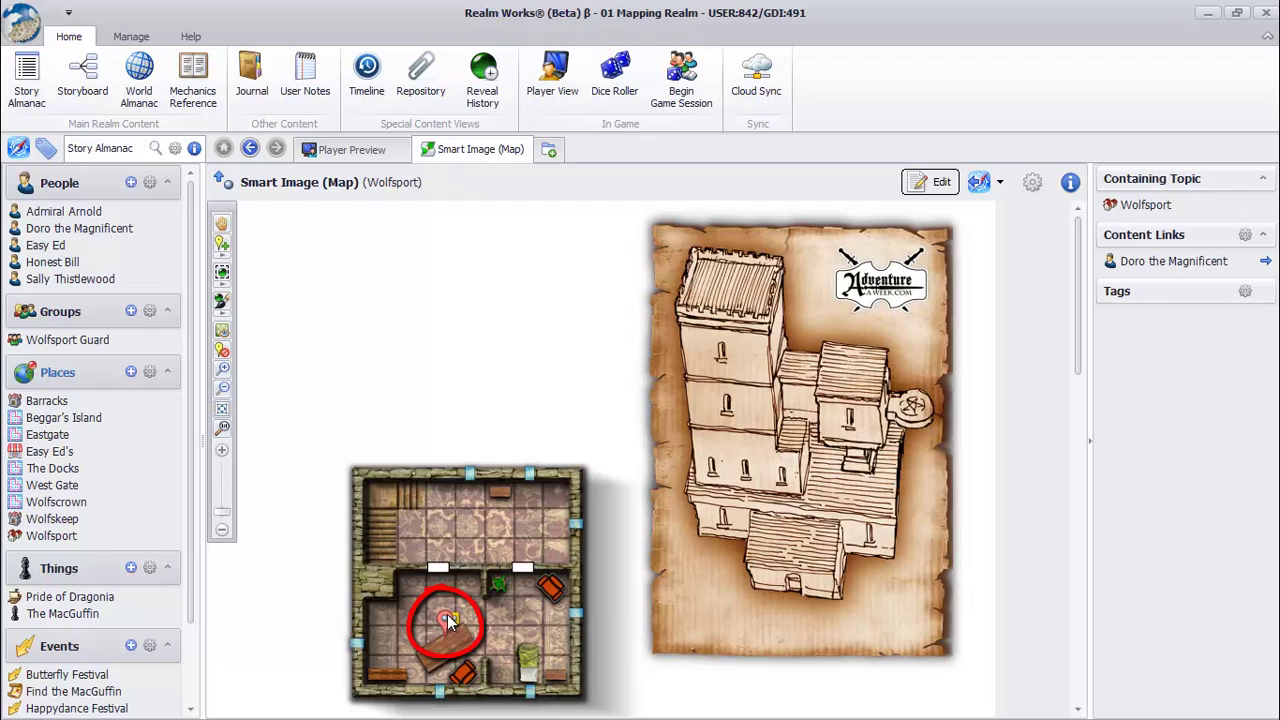
Follow the letter pin to Doro the Magnificent's page, then go back to the Wolfsport map
{"action": "left_click", "coordinate": [447, 616]}
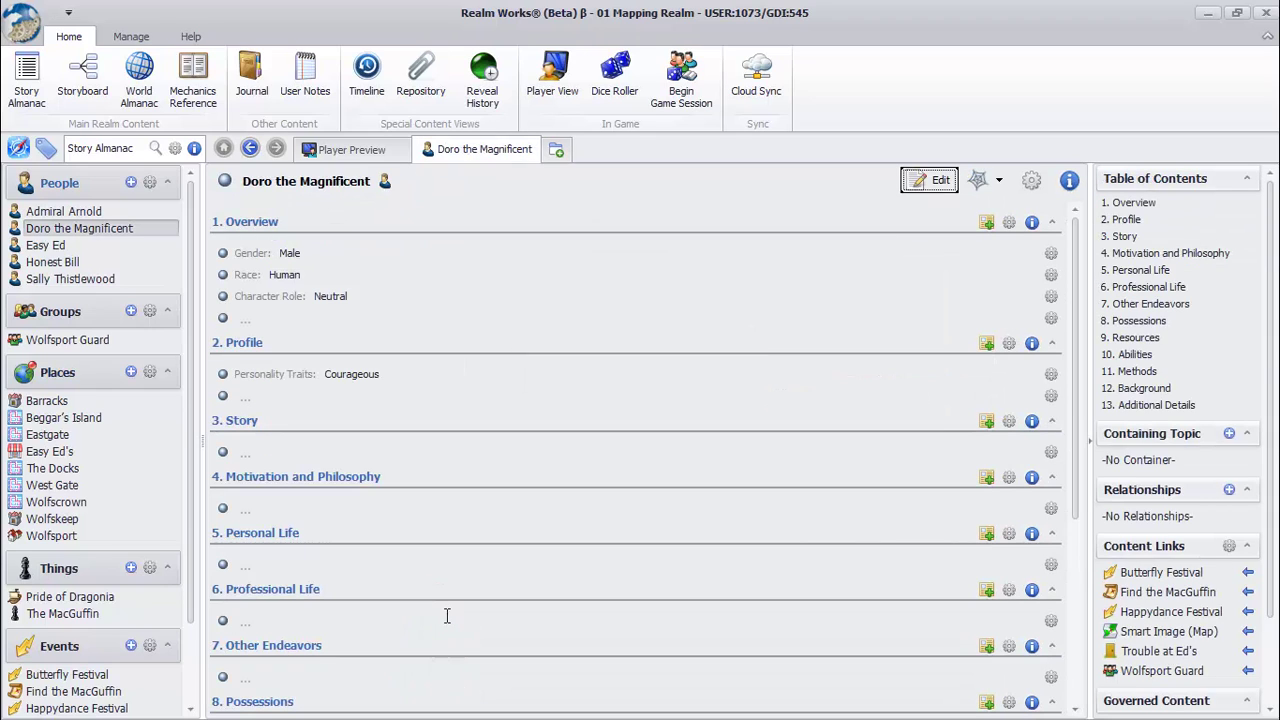
{"action": "left_click", "coordinate": [249, 150]}
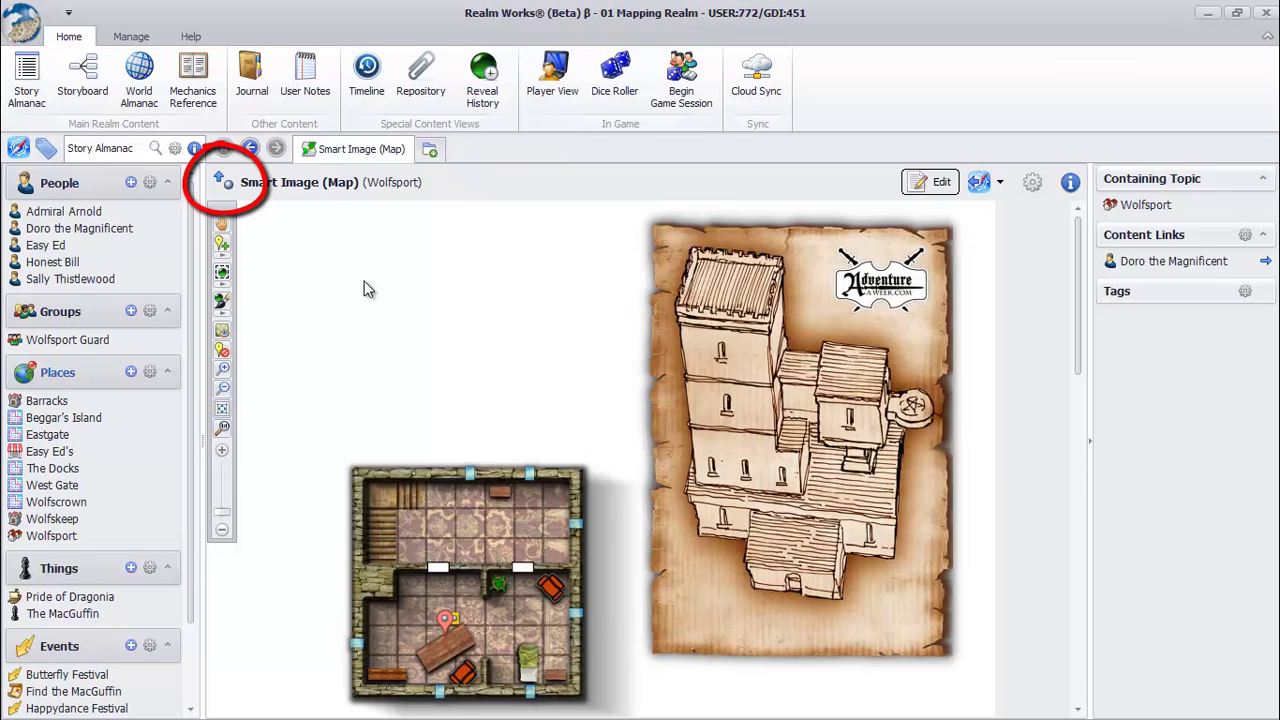
Go to the Wolfsport topic and reveal both the topic and its Smart Image (Map) snippet
{"action": "left_click", "coordinate": [224, 182]}
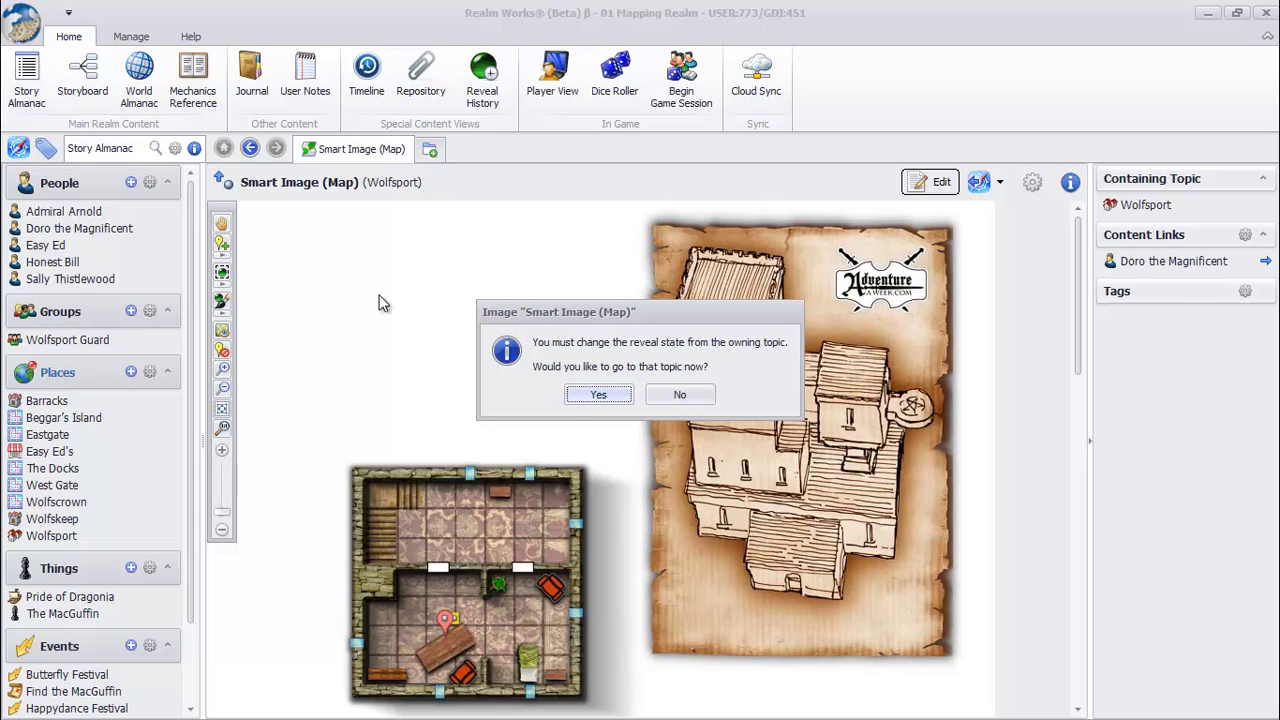
{"action": "left_click", "coordinate": [595, 394]}
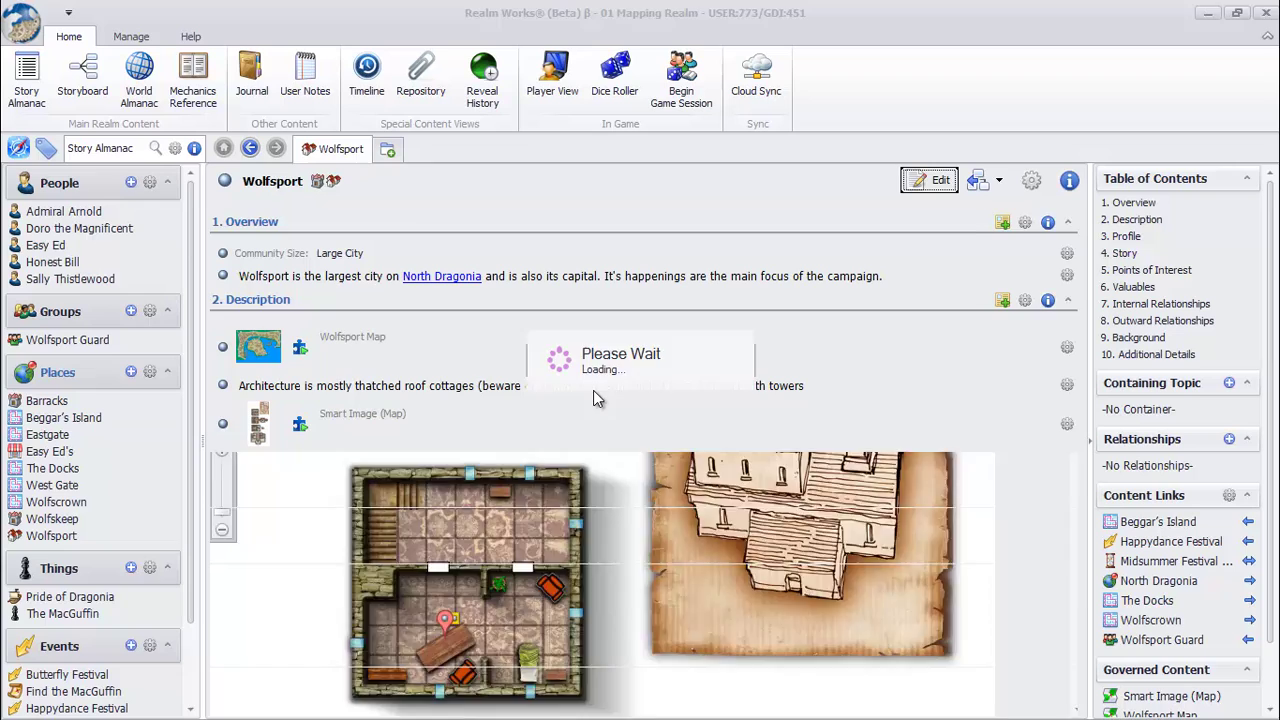
{"action": "left_click", "coordinate": [224, 181]}
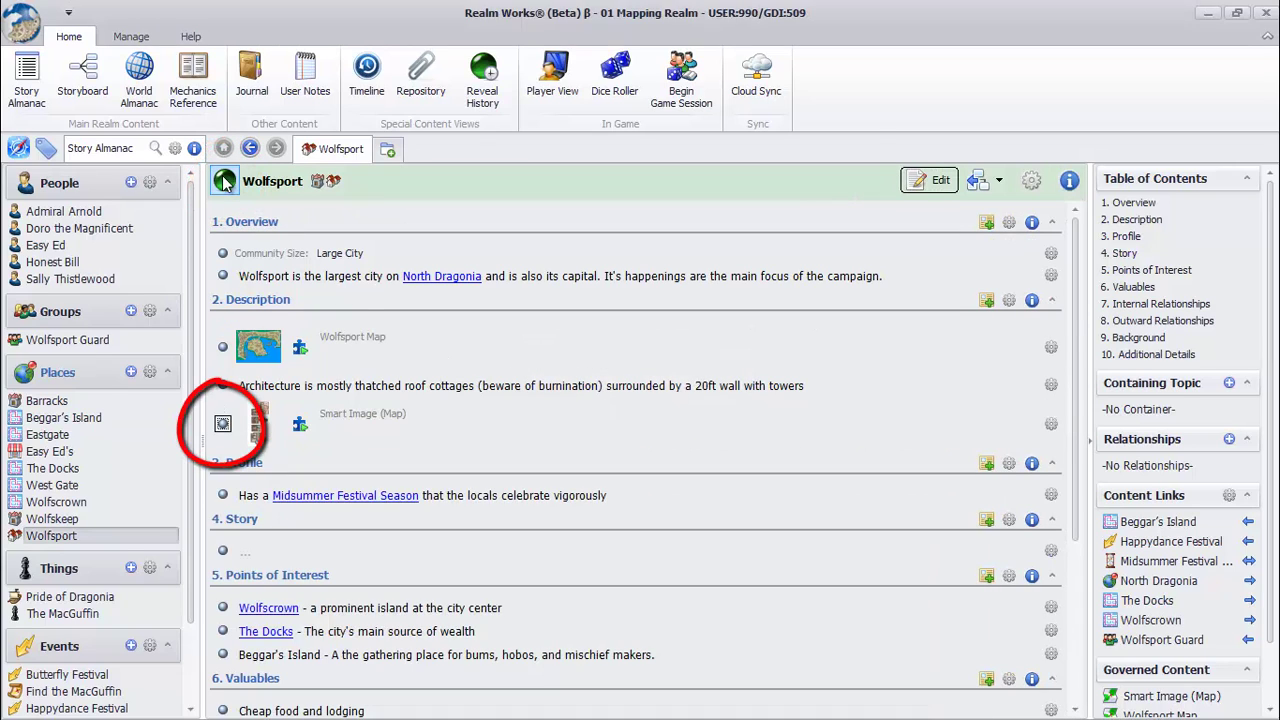
{"action": "left_click", "coordinate": [222, 424]}
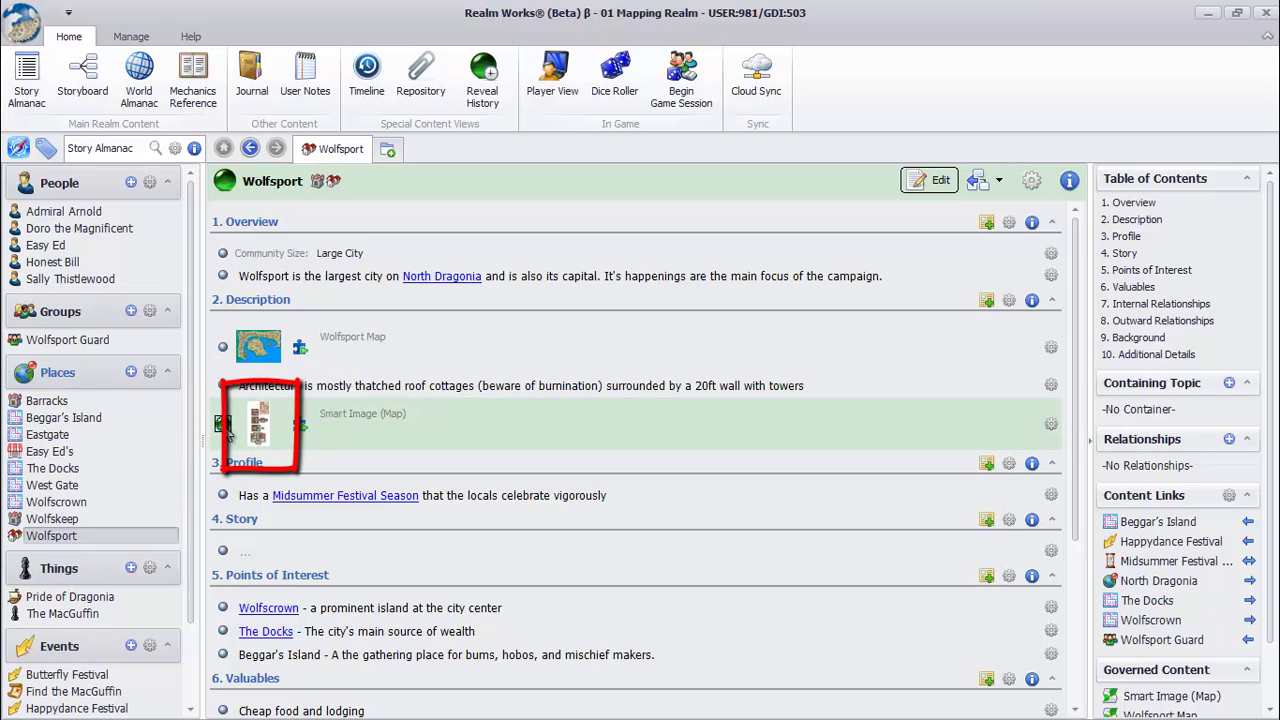
Reveal the small map's upper room to players with a rectangular reveal region
{"action": "left_click", "coordinate": [259, 425]}
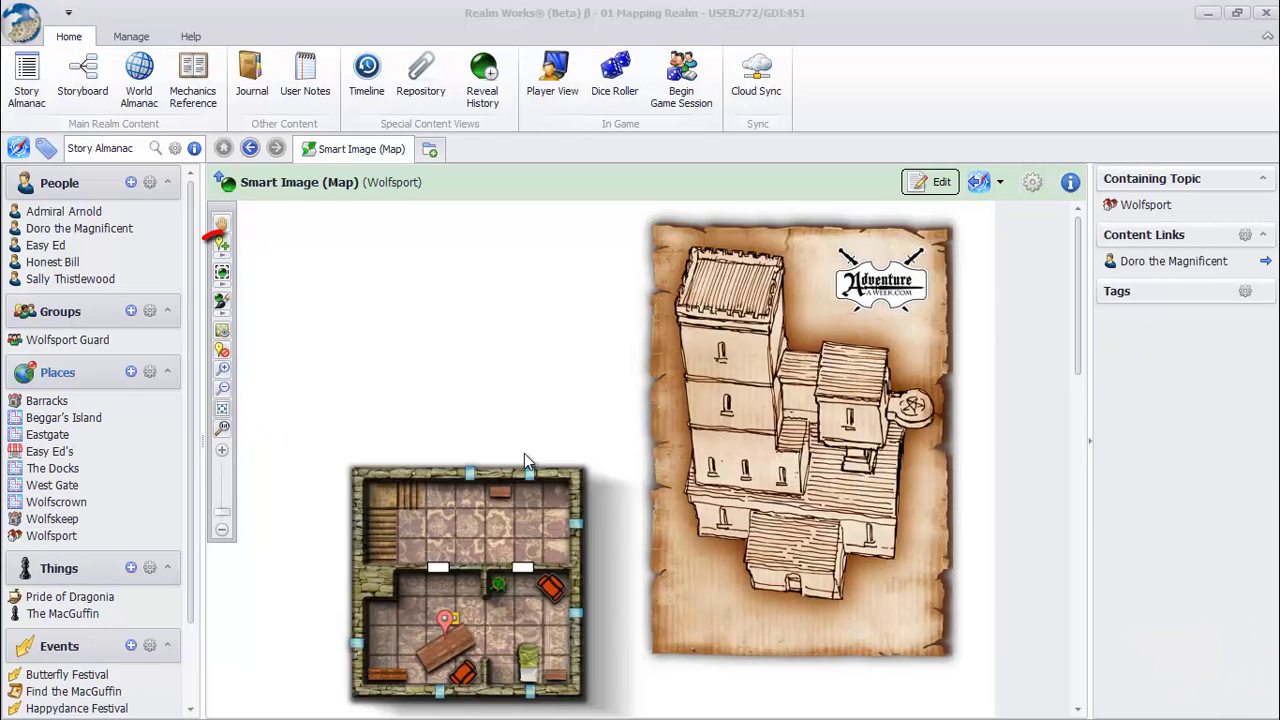
{"action": "left_click", "coordinate": [222, 272]}
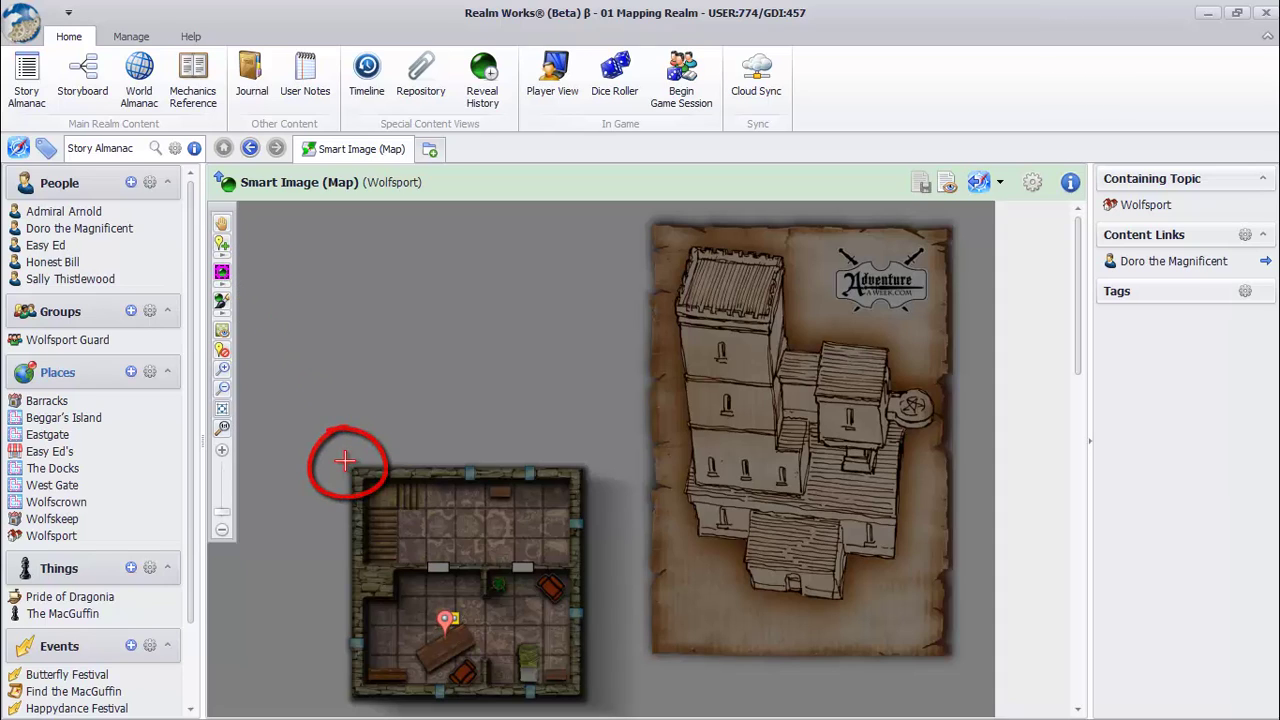
{"action": "mouse_move", "coordinate": [349, 460]}
{"action": "left_mouse_down"}
{"action": "mouse_move", "coordinate": [517, 554]}
{"action": "mouse_move", "coordinate": [590, 573]}
{"action": "left_mouse_up"}
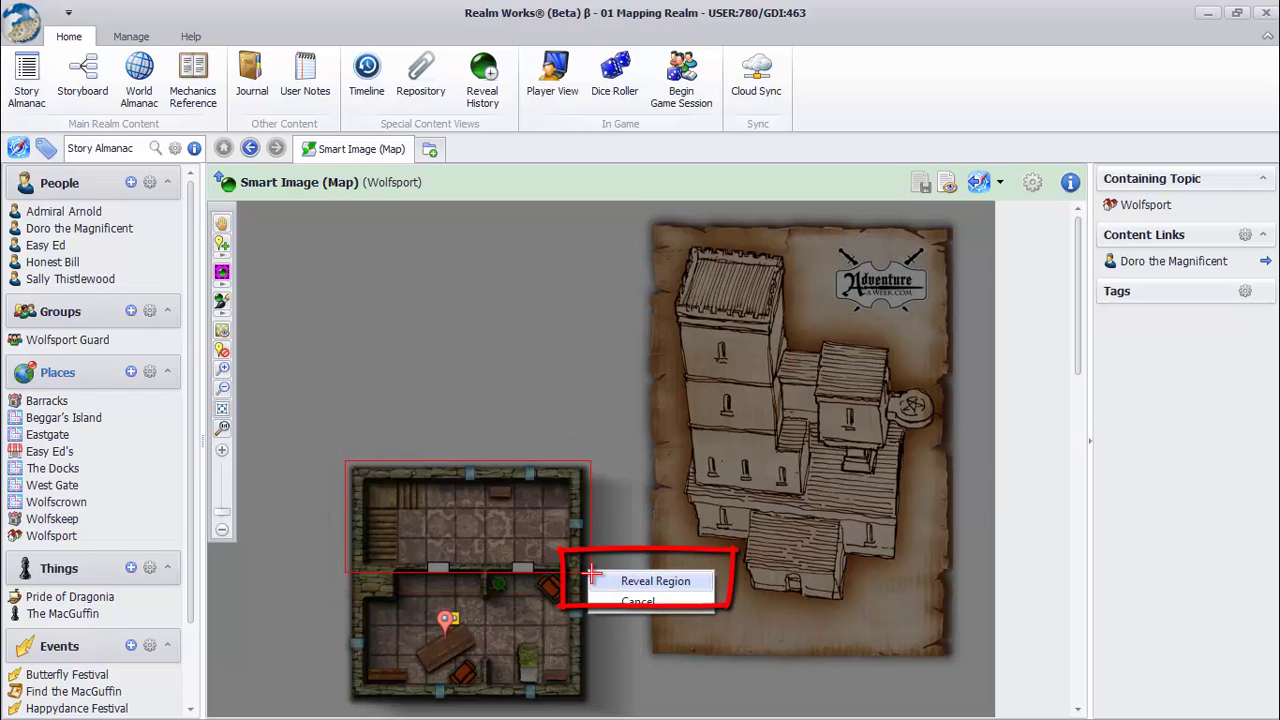
{"action": "left_click", "coordinate": [600, 580]}
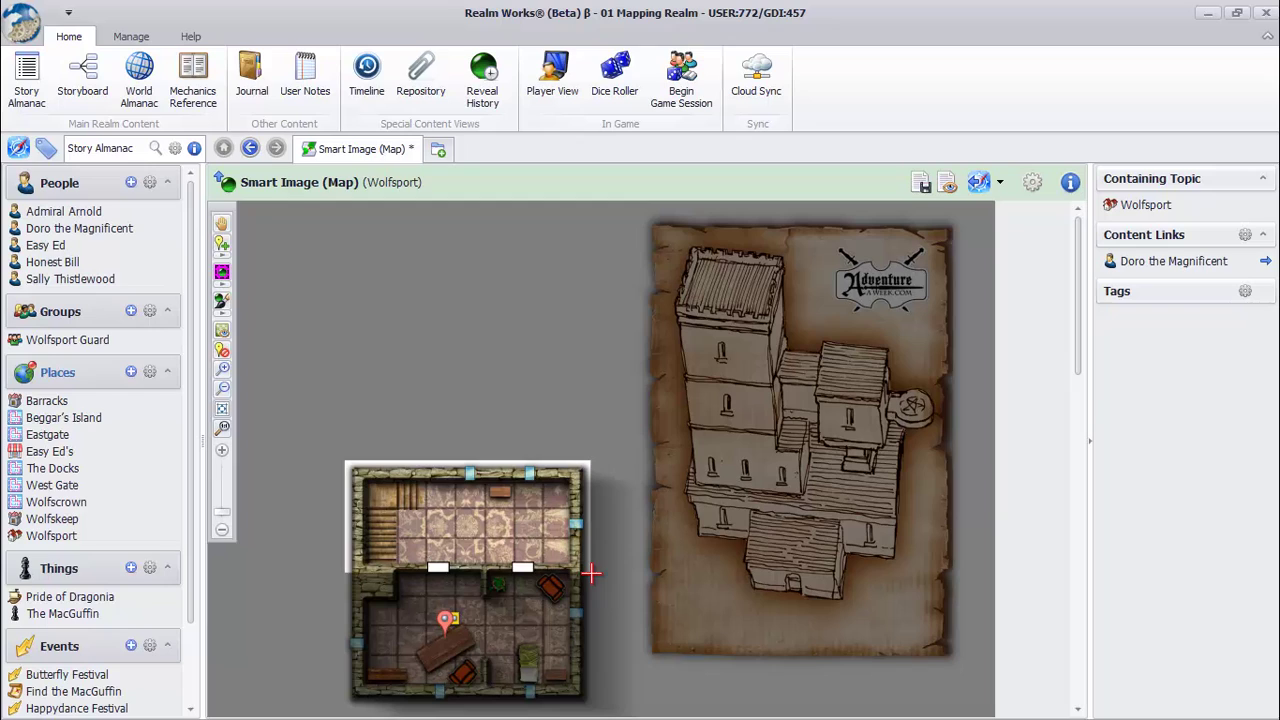
Paint a revealed patch of the lower room with the Medium Brush, then leave reveal mode
{"action": "left_click", "coordinate": [226, 305]}
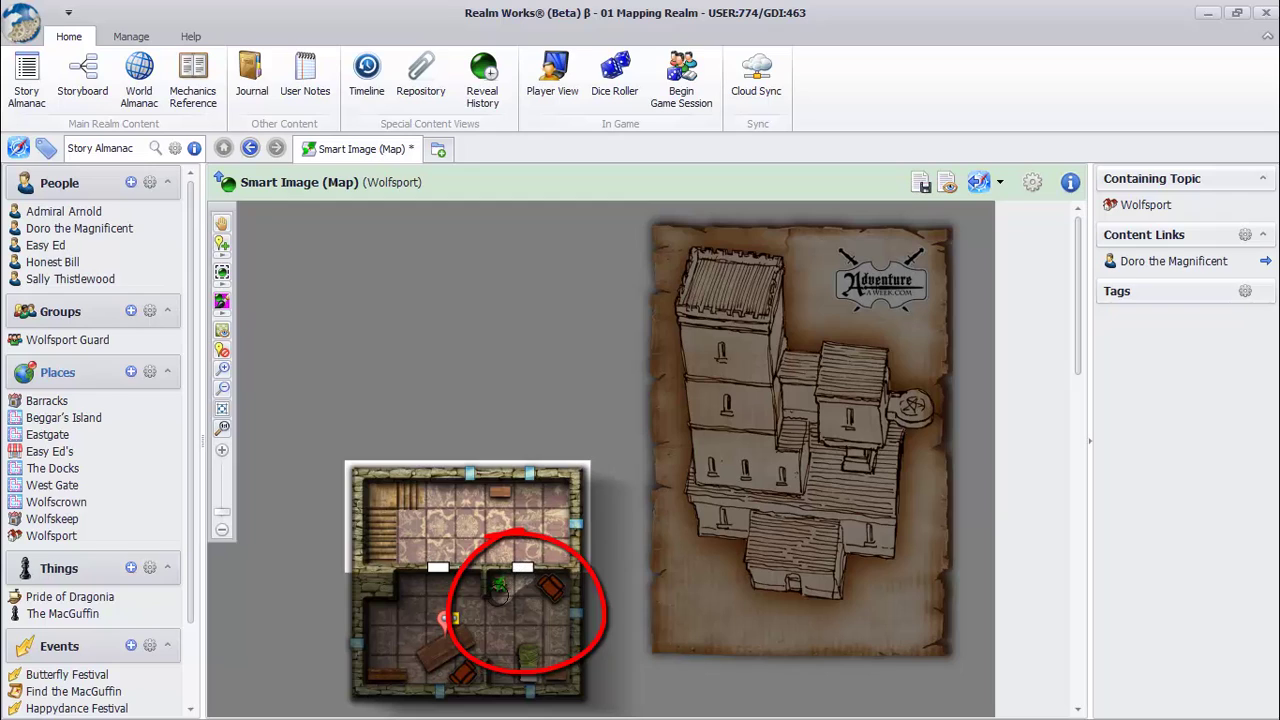
{"action": "mouse_move", "coordinate": [489, 609]}
{"action": "left_mouse_down"}
{"action": "mouse_move", "coordinate": [540, 622]}
{"action": "mouse_move", "coordinate": [560, 612]}
{"action": "mouse_move", "coordinate": [529, 590]}
{"action": "left_mouse_up"}
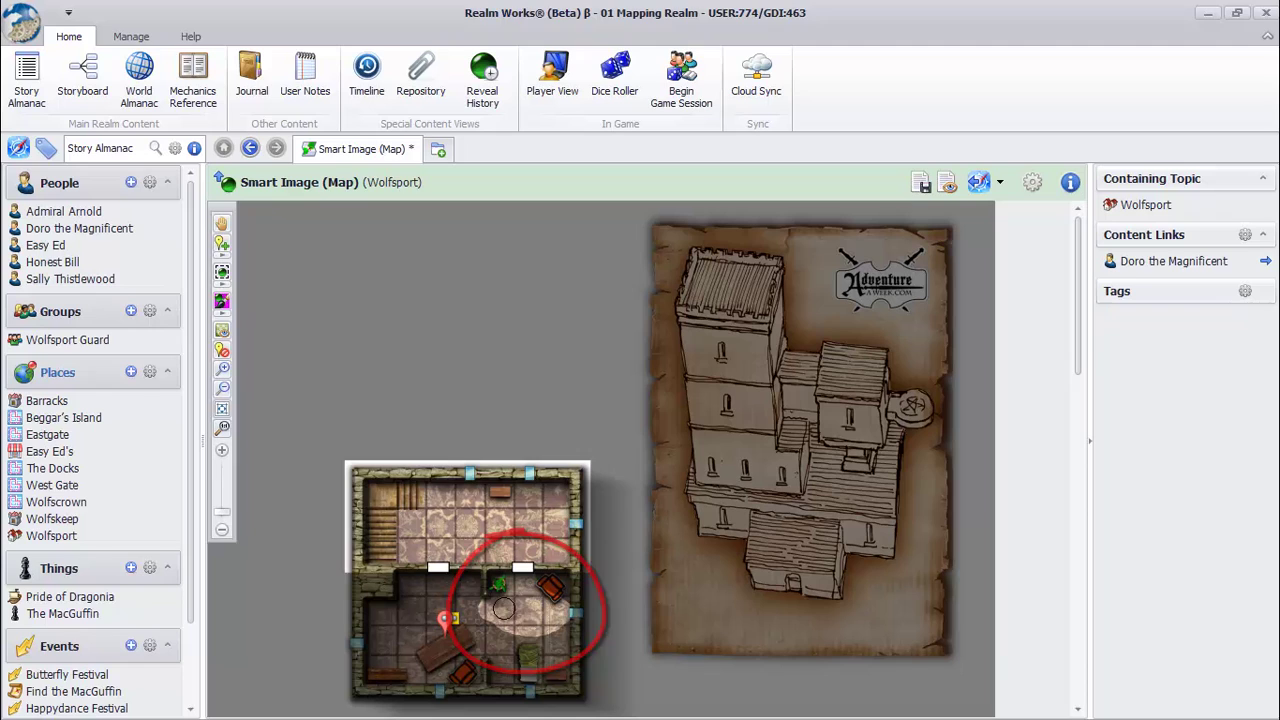
{"action": "left_click", "coordinate": [222, 308]}
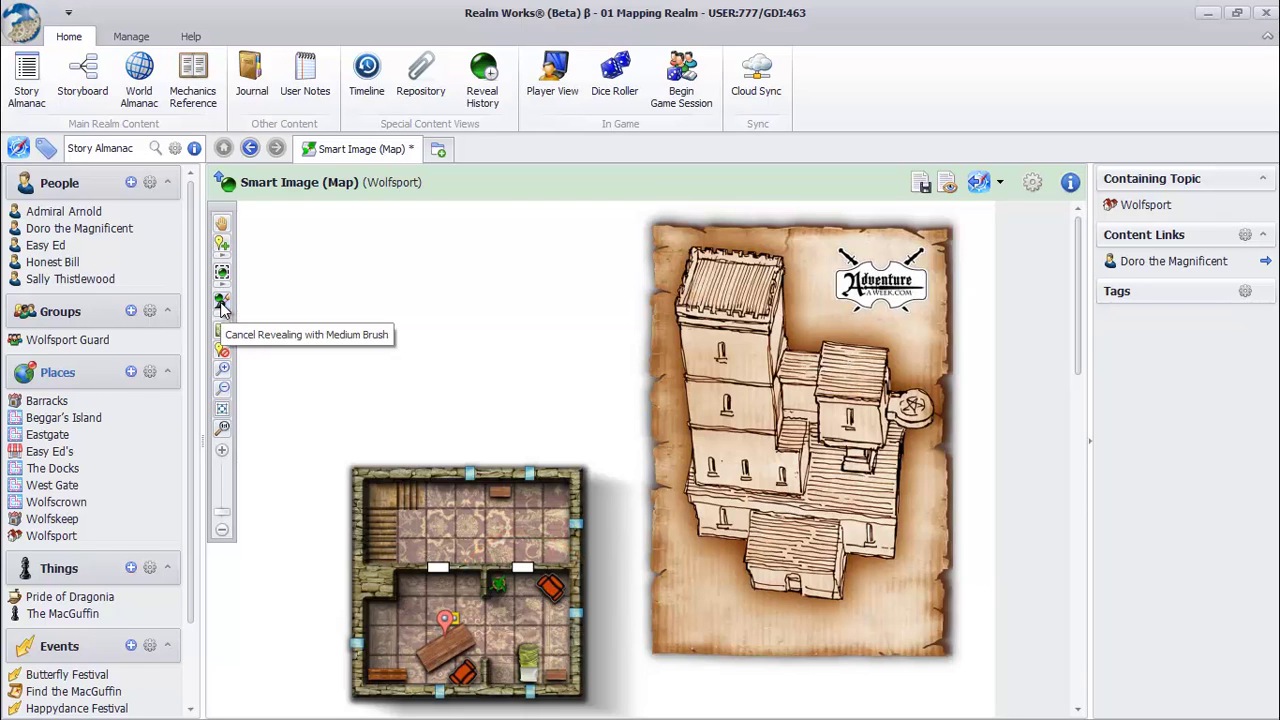
Reveal the mysterious letter pin to players and save the Wolfsport map
{"action": "right_click", "coordinate": [446, 612]}
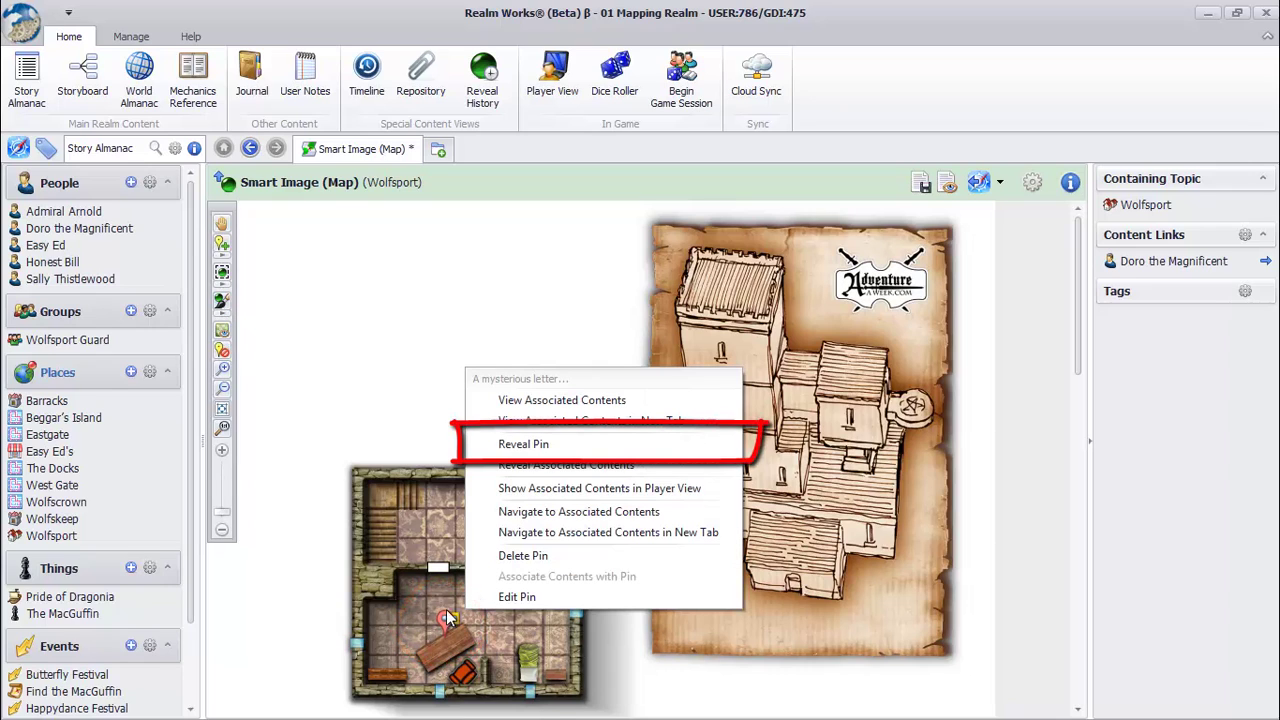
{"action": "left_click", "coordinate": [555, 447]}
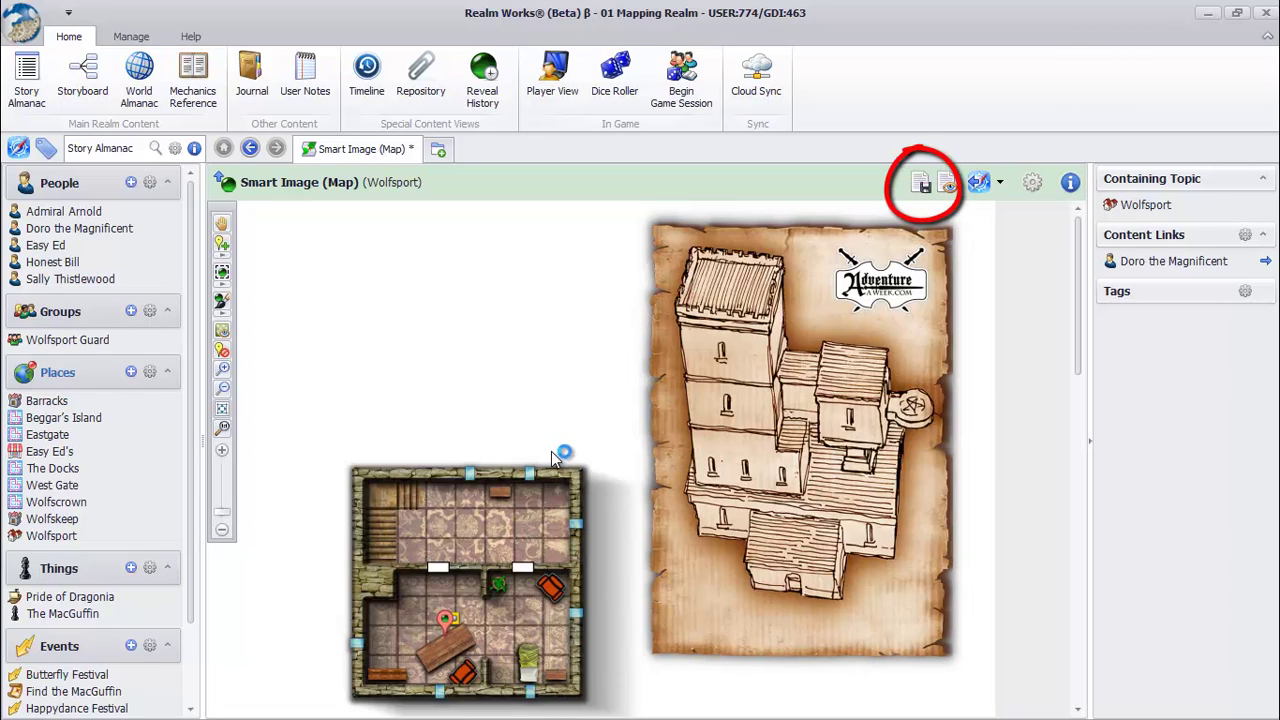
{"action": "left_click", "coordinate": [922, 186]}
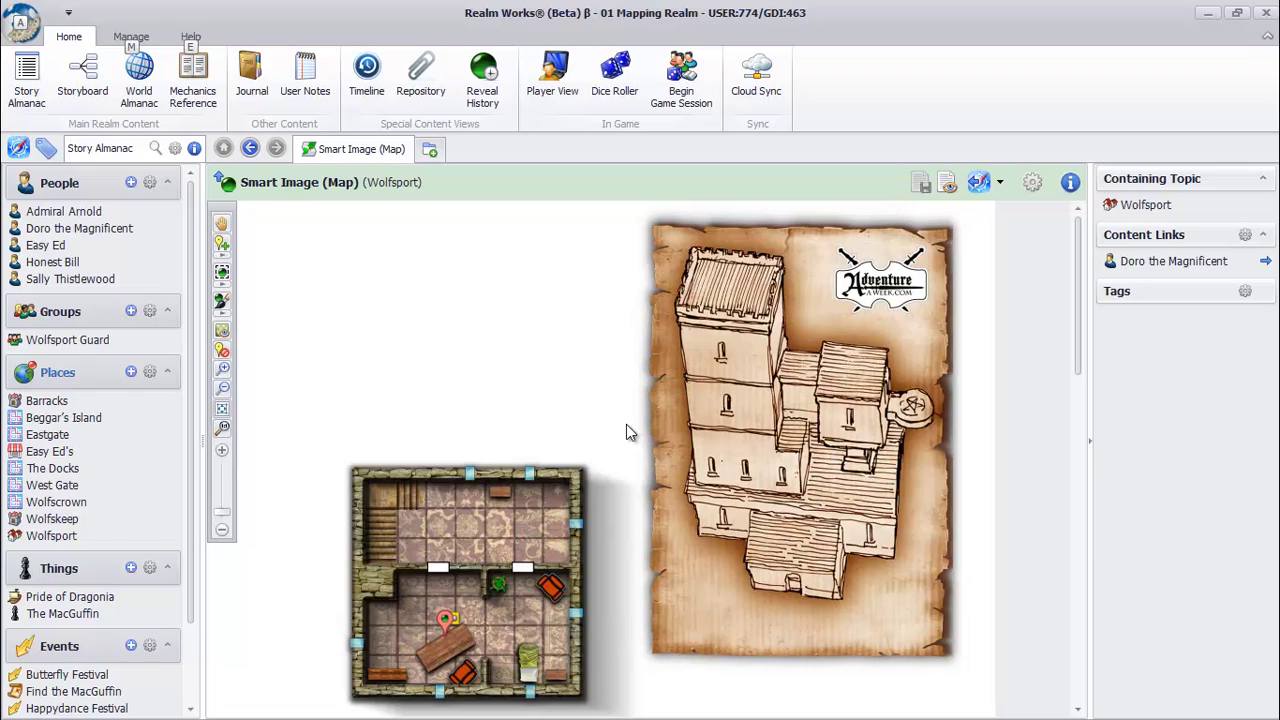
Show the Wolfsport map in Player View, then reposition, enlarge and zoom-to-fit its preview panel
{"action": "right_click", "coordinate": [615, 479]}
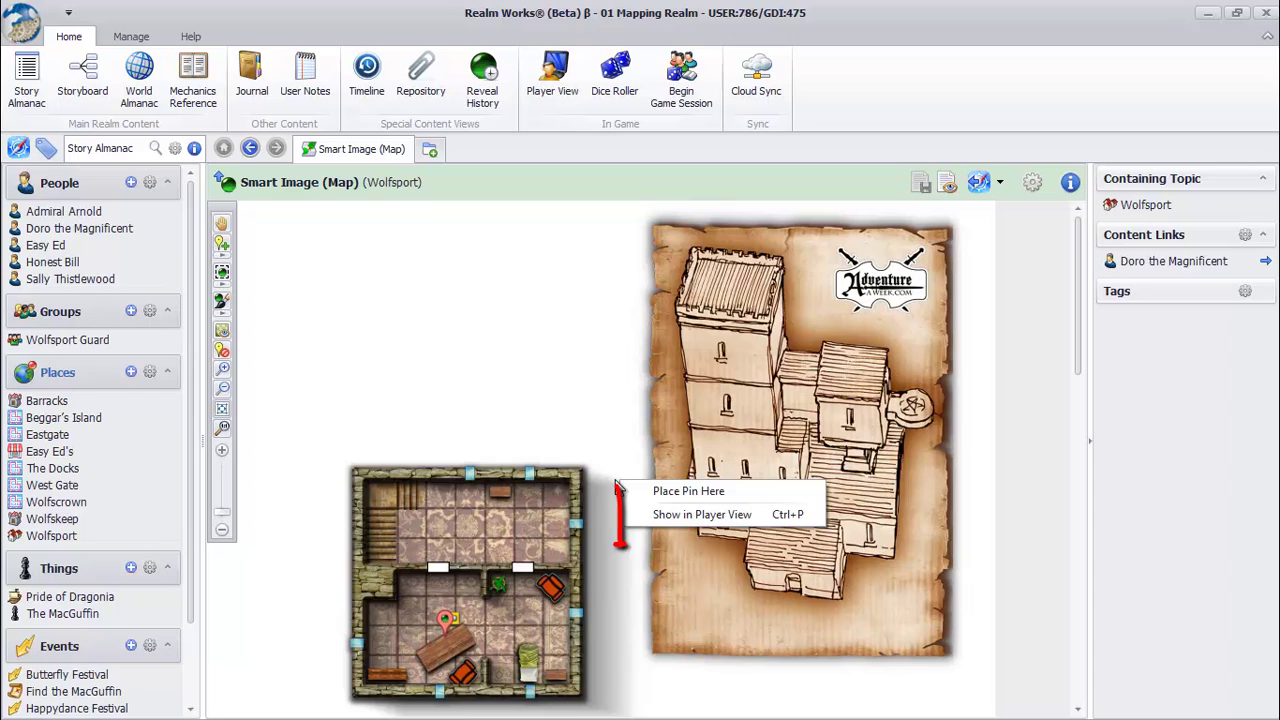
{"action": "left_click", "coordinate": [668, 520]}
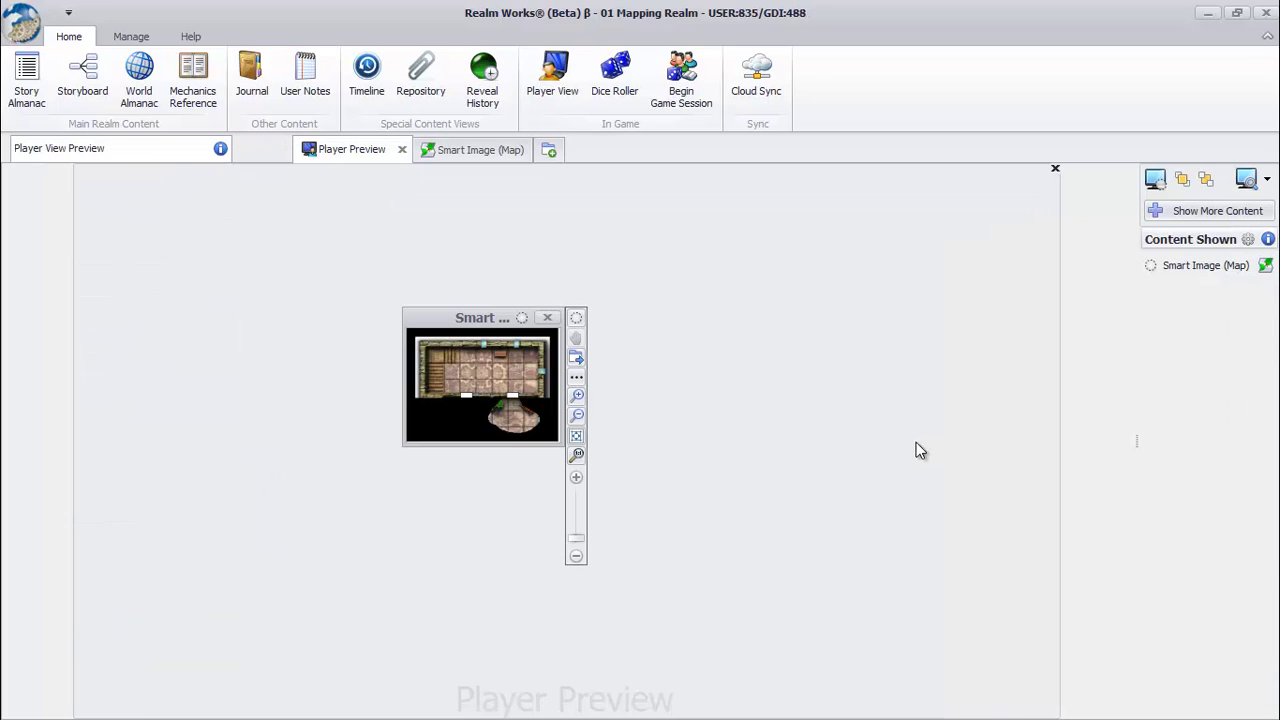
{"action": "left_click_drag", "start_coordinate": [486, 322], "coordinate": [431, 254]}
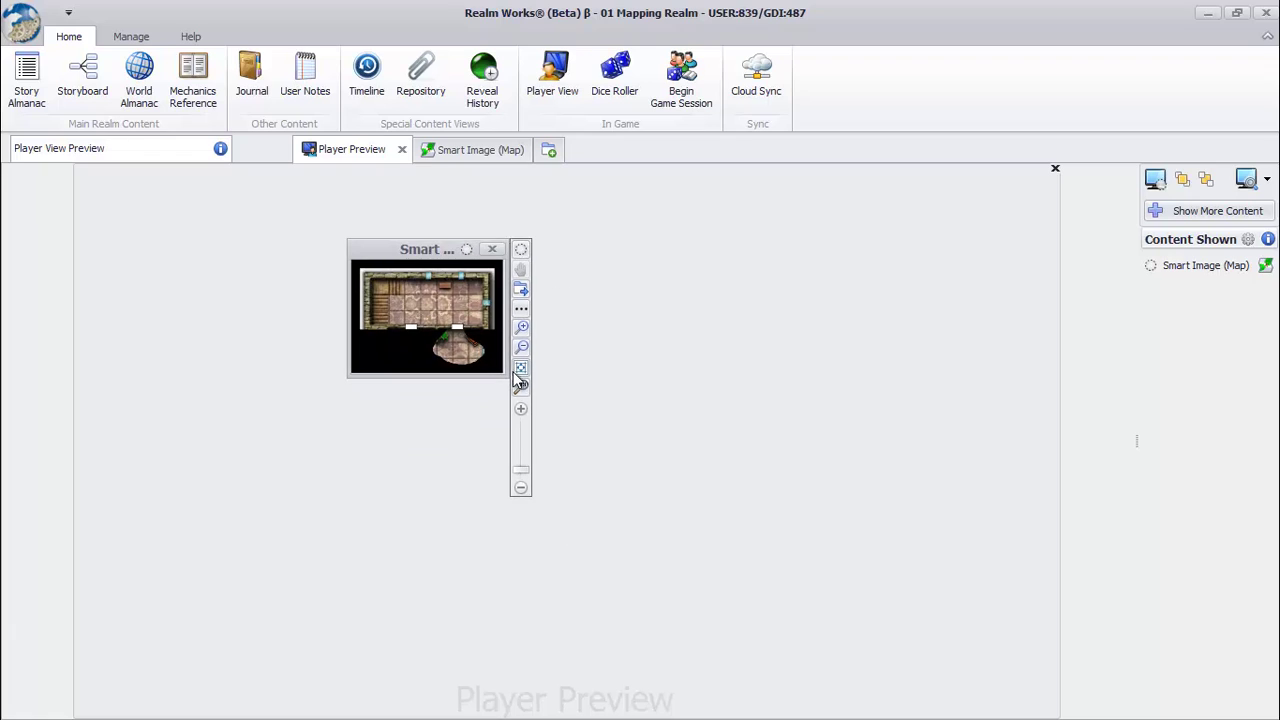
{"action": "left_click_drag", "start_coordinate": [511, 382], "coordinate": [717, 494]}
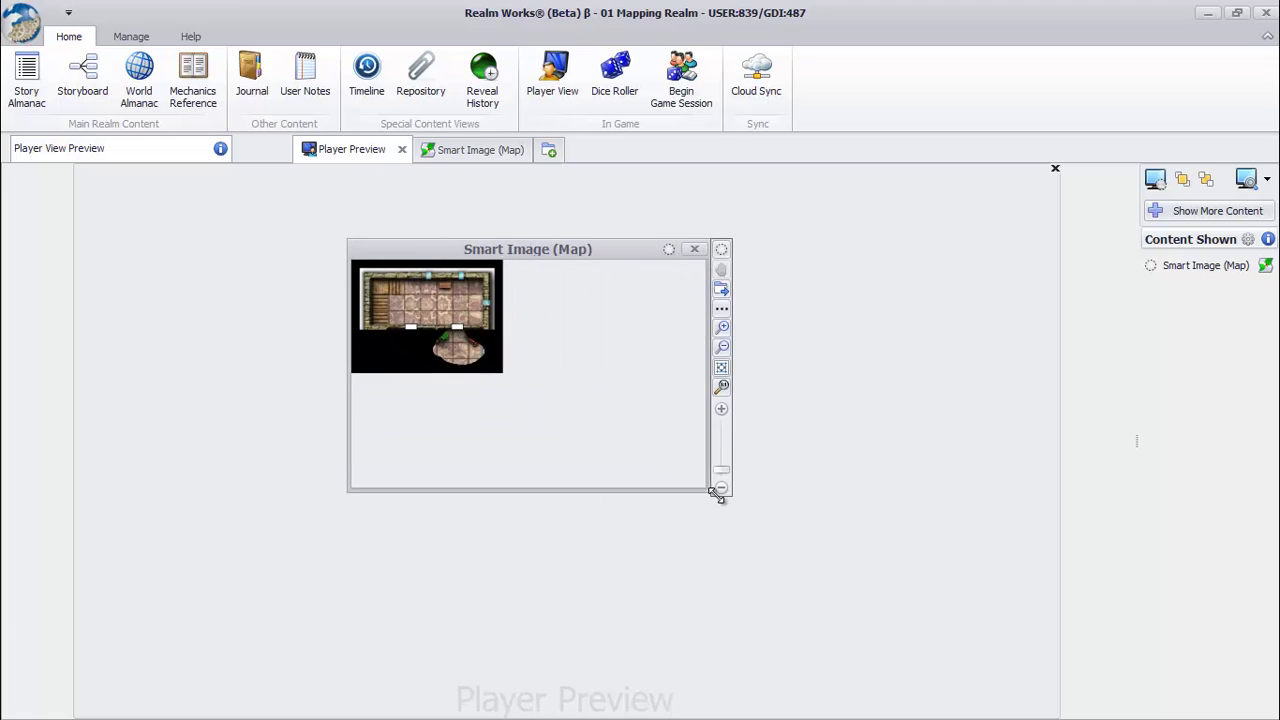
{"action": "left_click", "coordinate": [731, 370]}
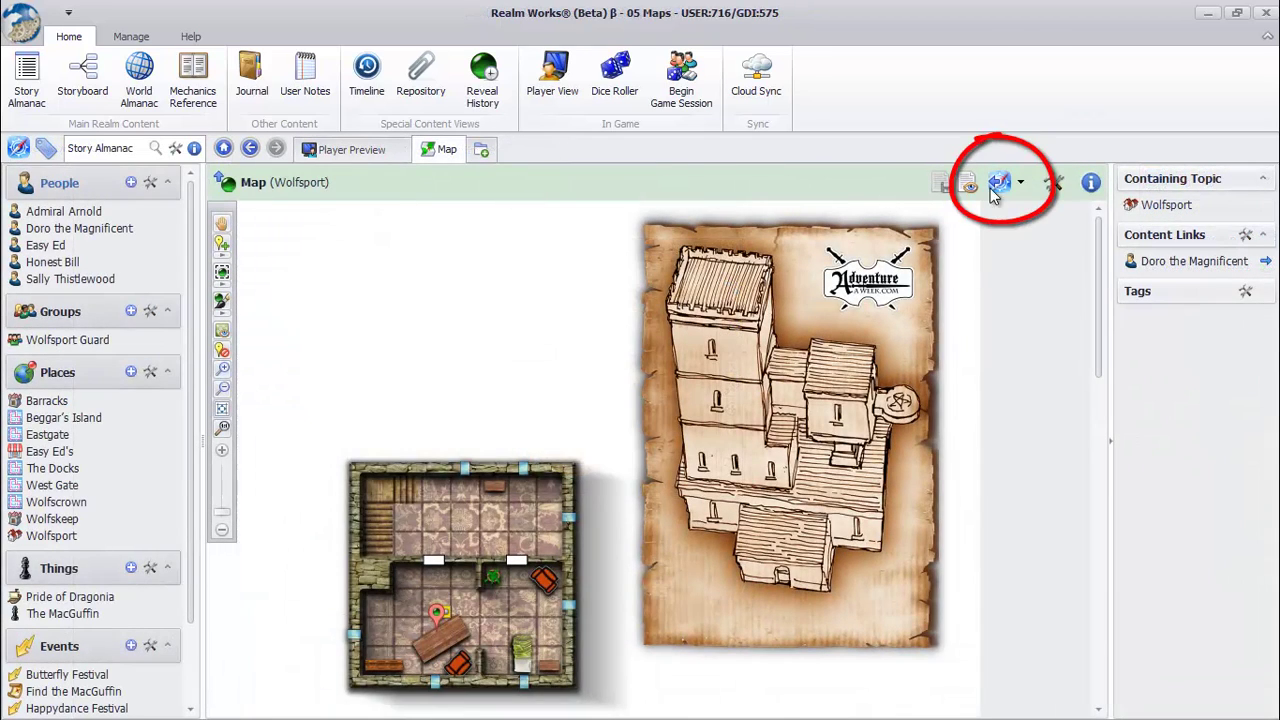
Open the Wolfsport map as a side navigation pane and follow its letter pin to Doro the Magnificent
{"action": "left_click", "coordinate": [1000, 186]}
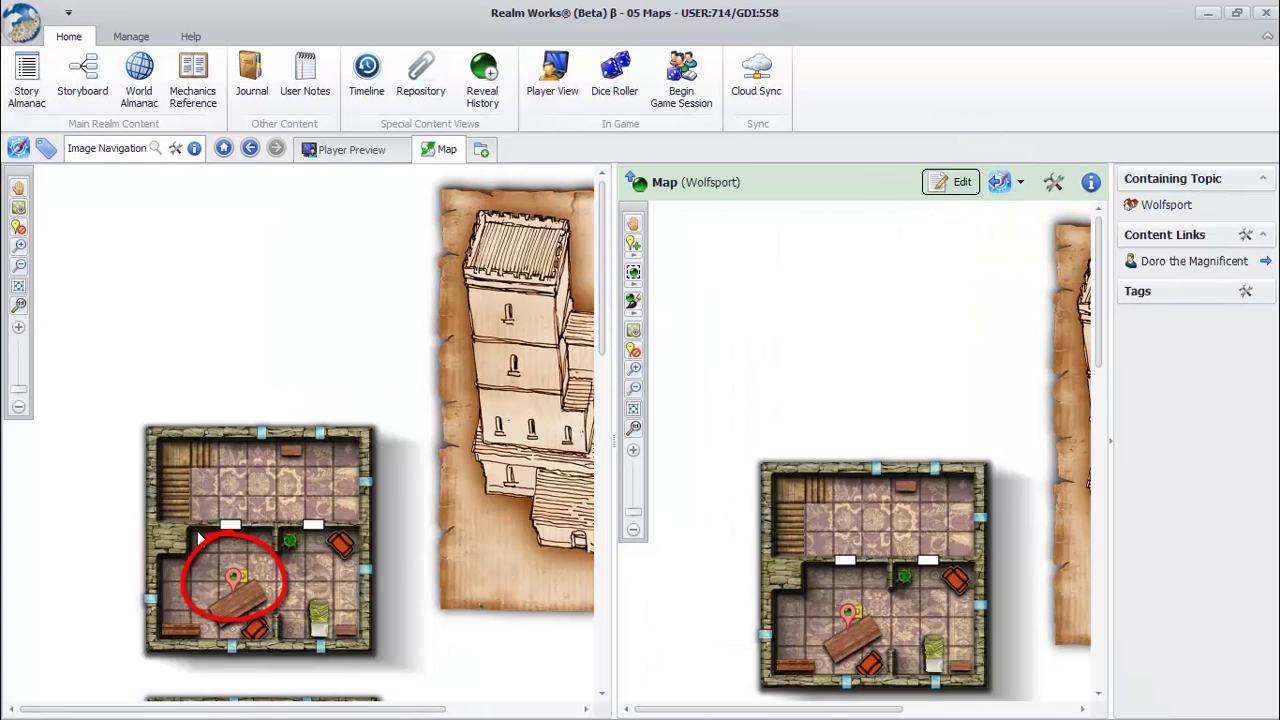
{"action": "left_click", "coordinate": [231, 581]}
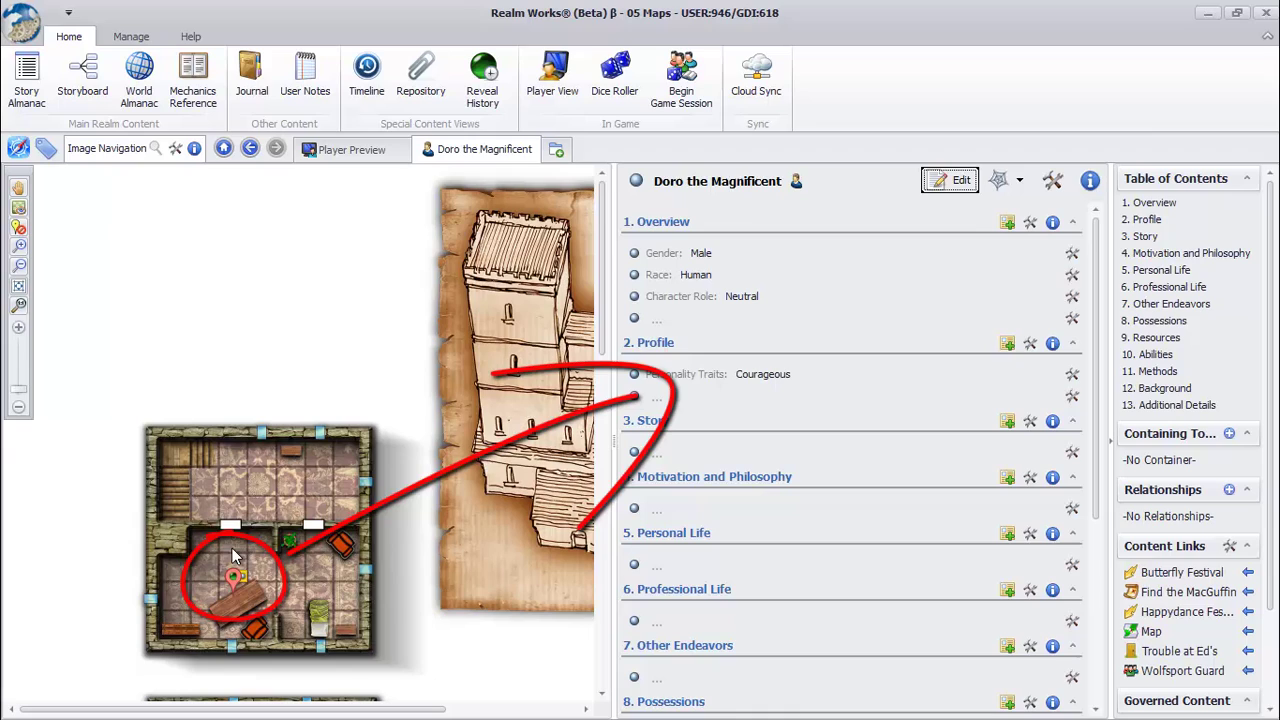